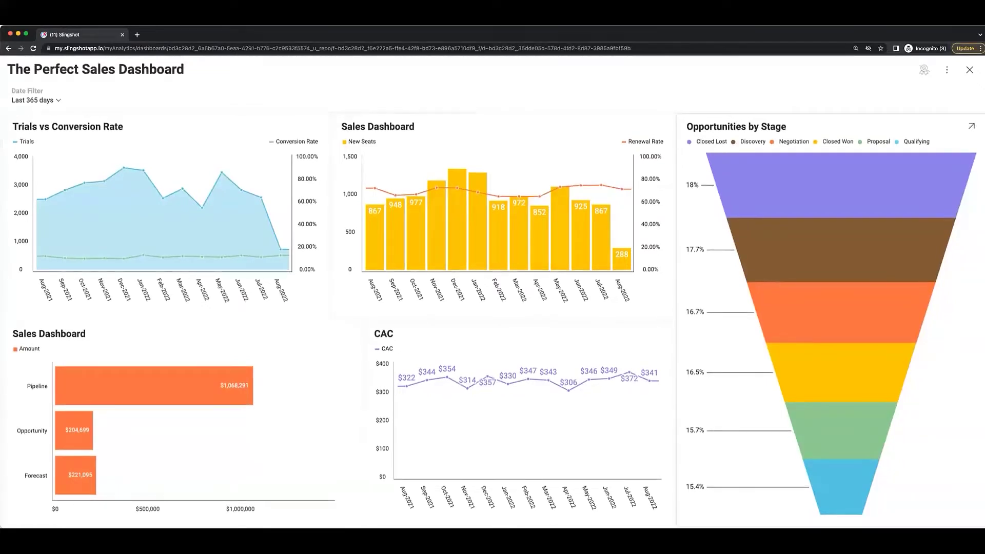
Step: Close the open dashboard, check the Overdue tasks in My Overview, and set the Upcoming Tasks filter to This Month
left_click(962, 70)
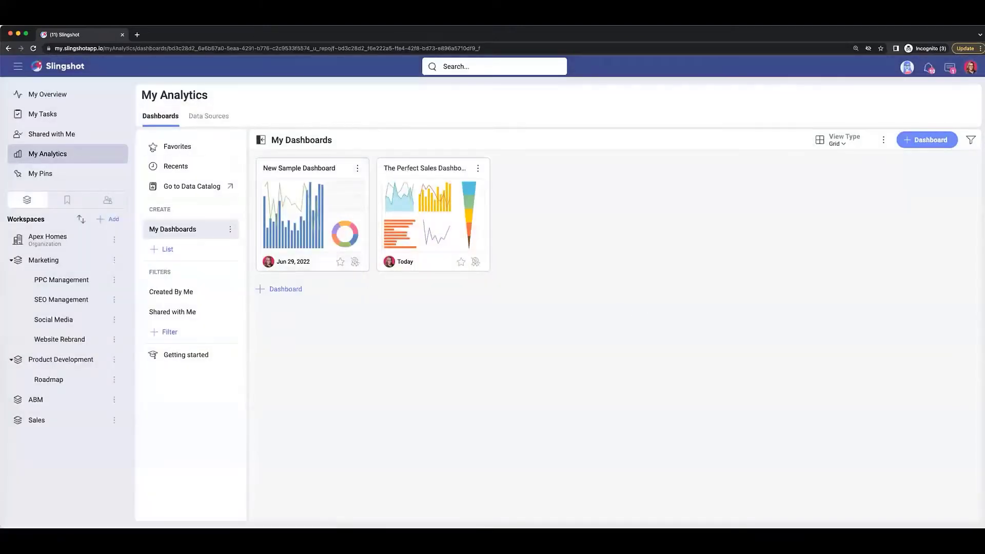
left_click(78, 92)
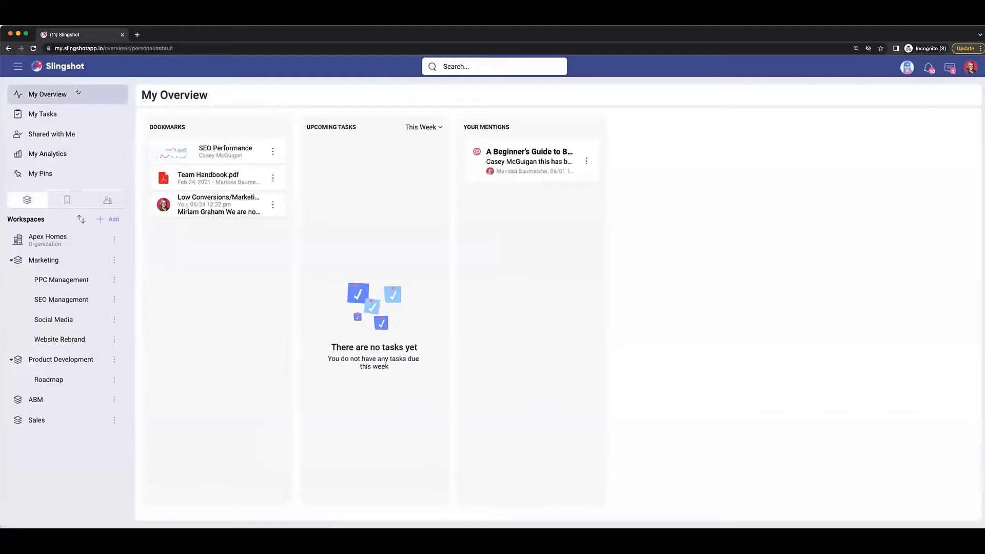
left_click(422, 126)
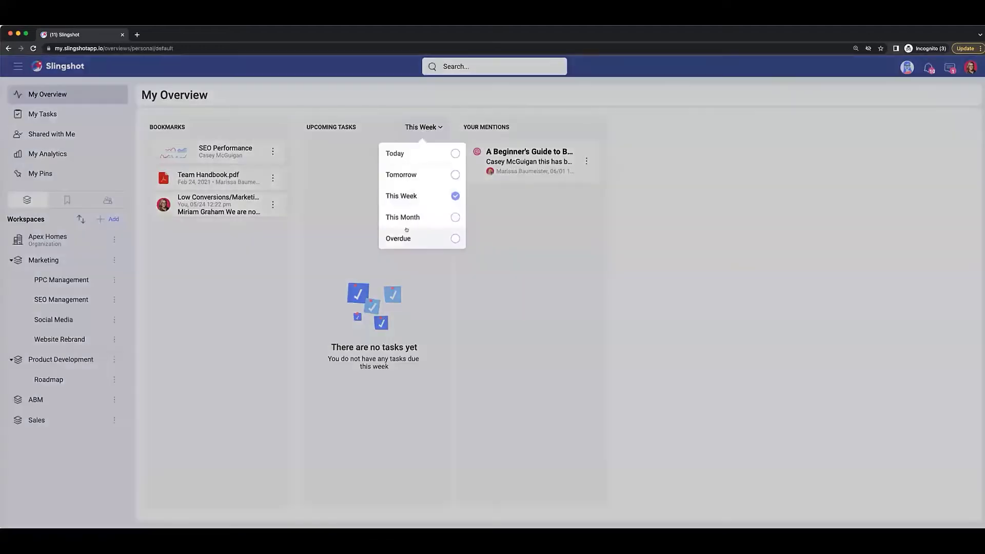
left_click(406, 234)
left_click(420, 129)
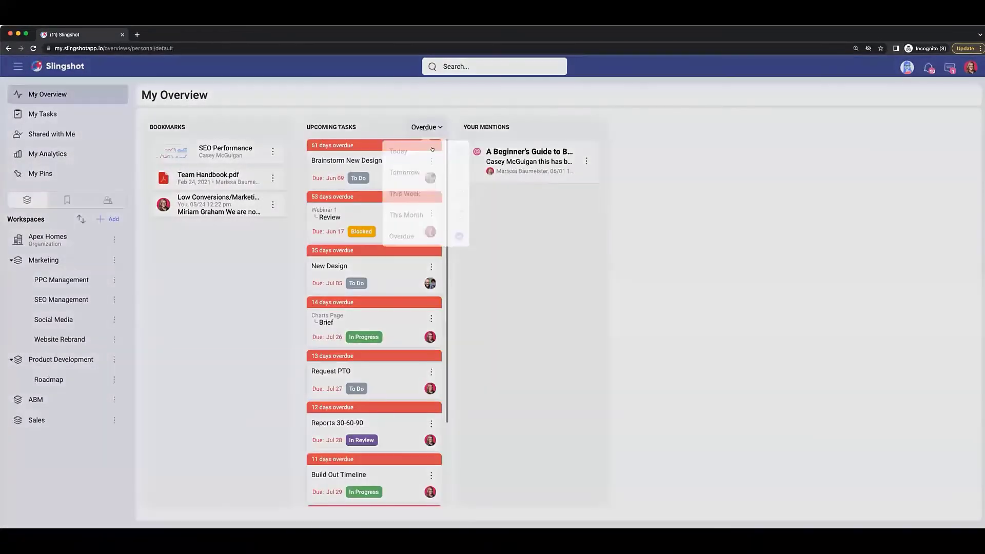
left_click(421, 211)
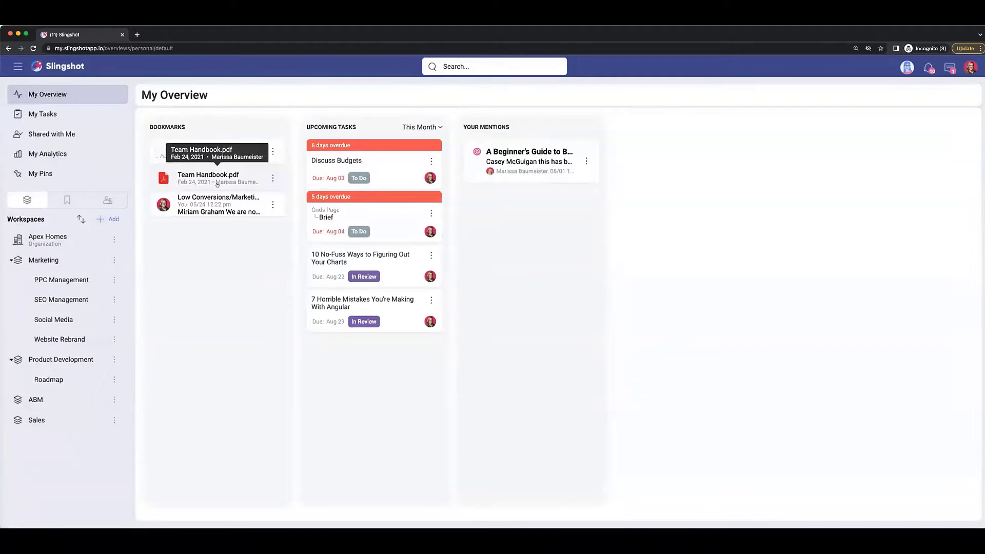
Step: Review the details and activity of the task "10 No-Fuss Ways to Figuring Out Your Charts" and close it
left_click(400, 262)
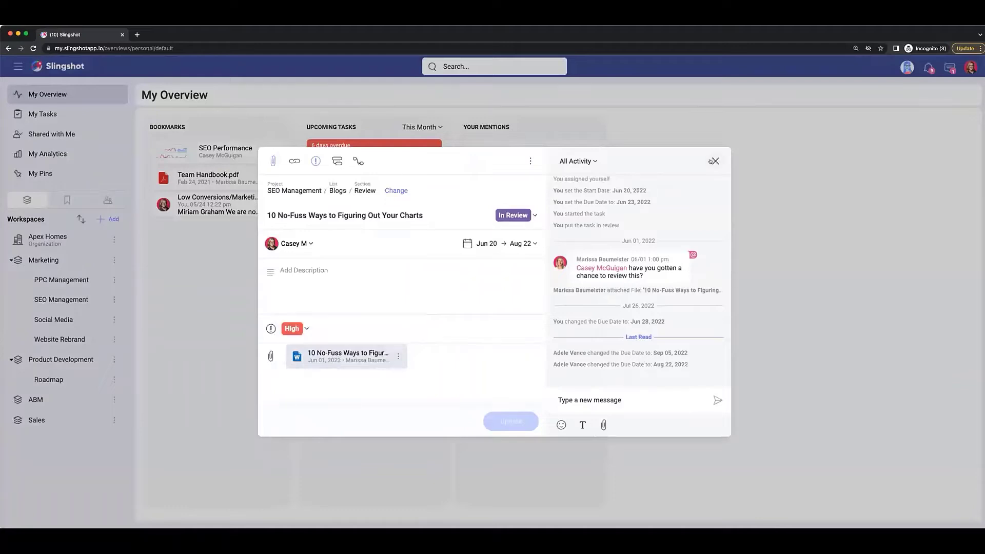
left_click(715, 160)
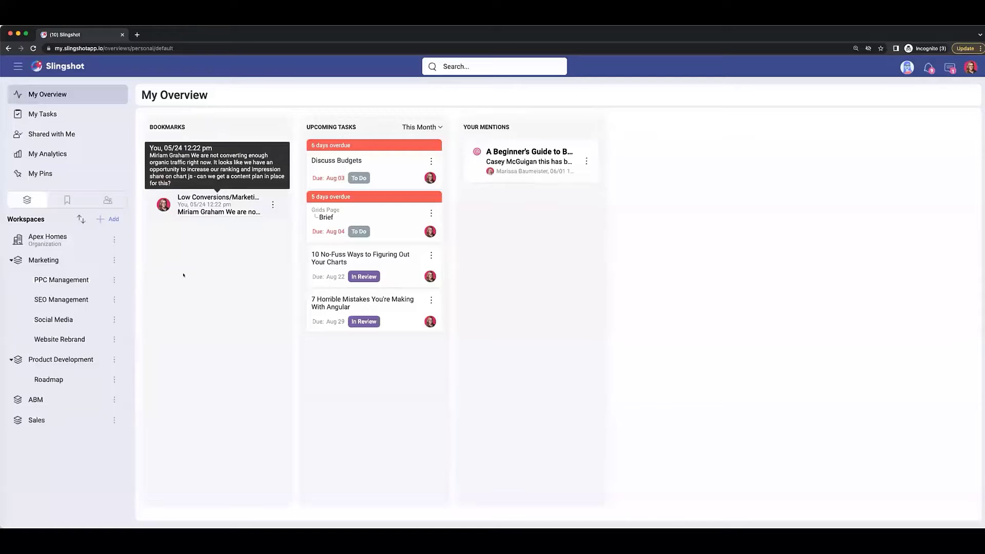
Step: Start a new dashboard in the Sales workspace
left_click(91, 422)
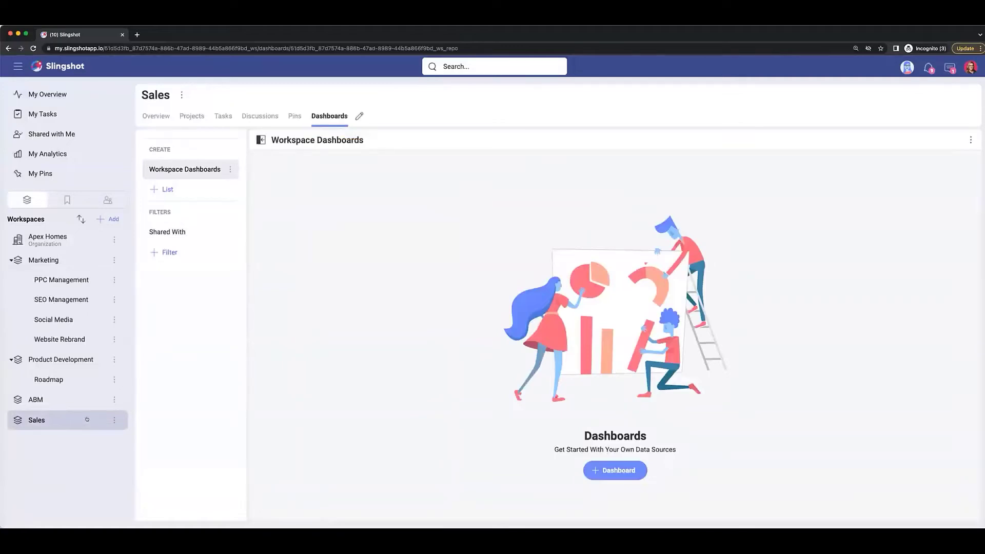
left_click(625, 470)
left_click(624, 469)
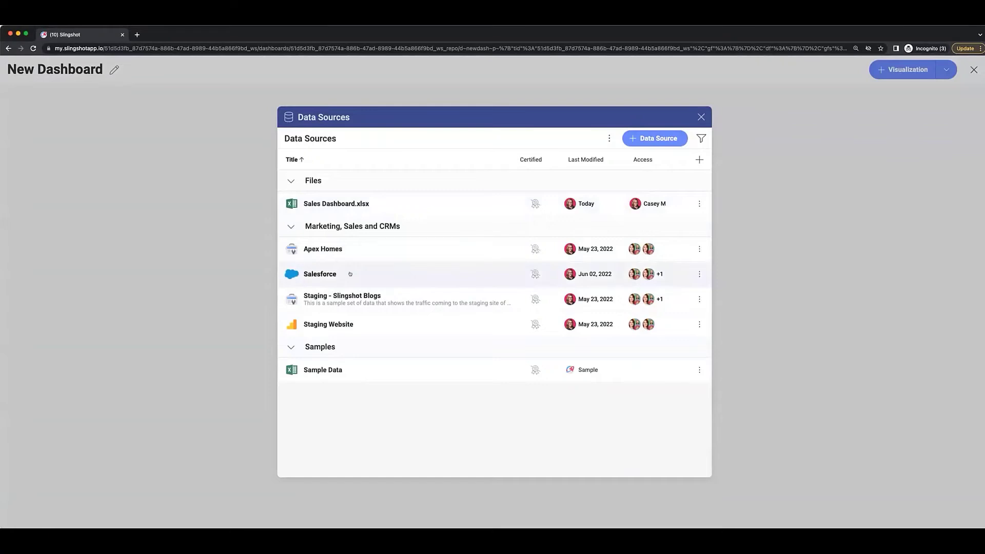
Step: Browse the data source types that can be connected and return to the list of existing data sources
left_click(652, 136)
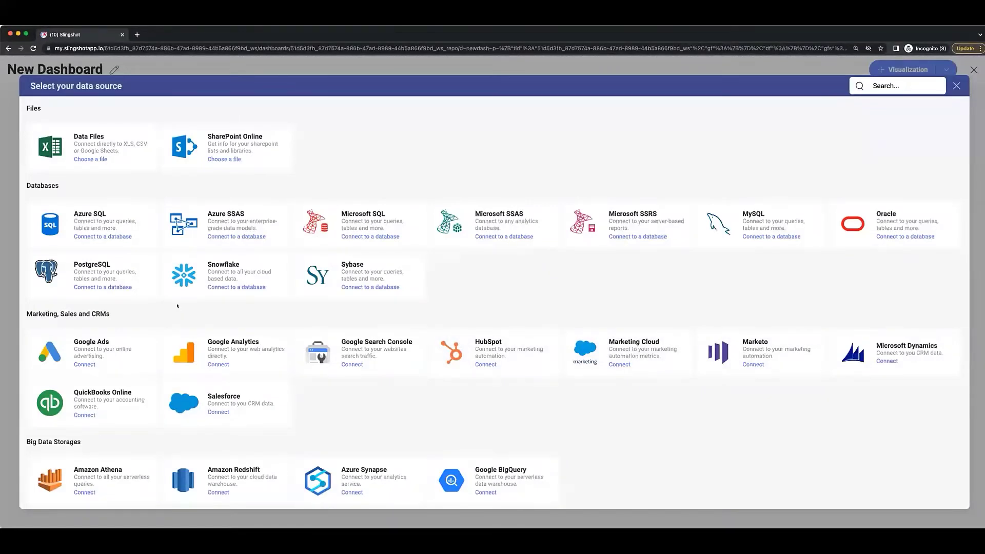
scroll(177, 306, "down", 3)
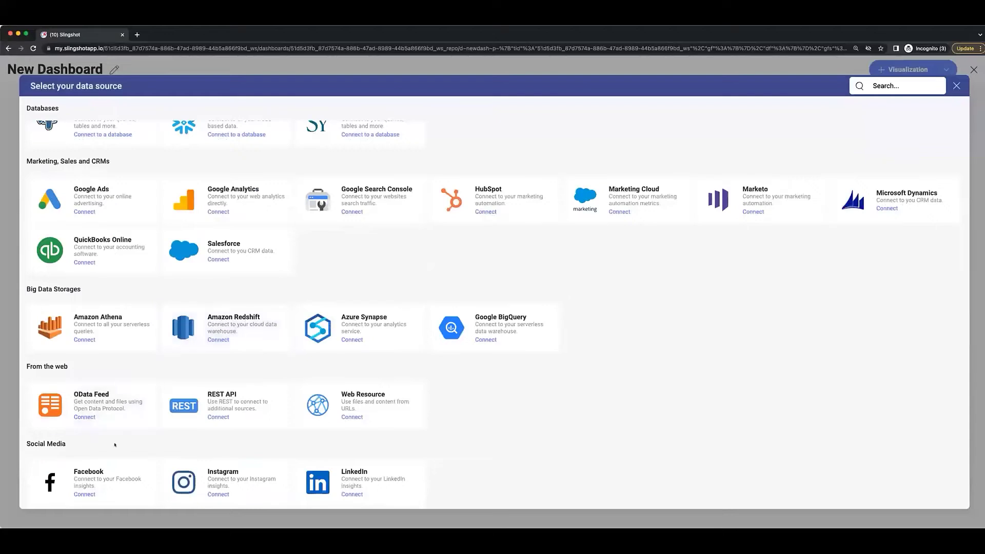
scroll(389, 452, "up", 3)
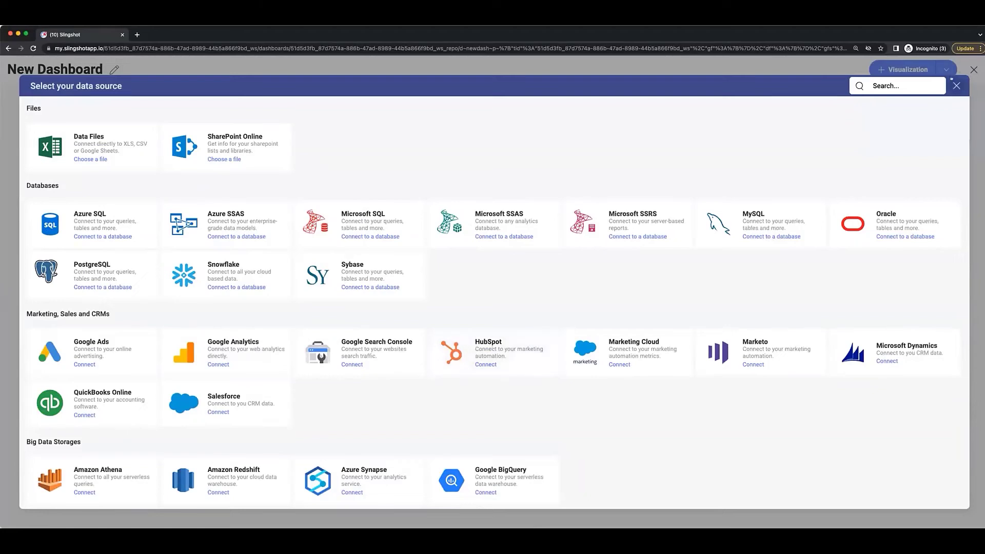
left_click(956, 86)
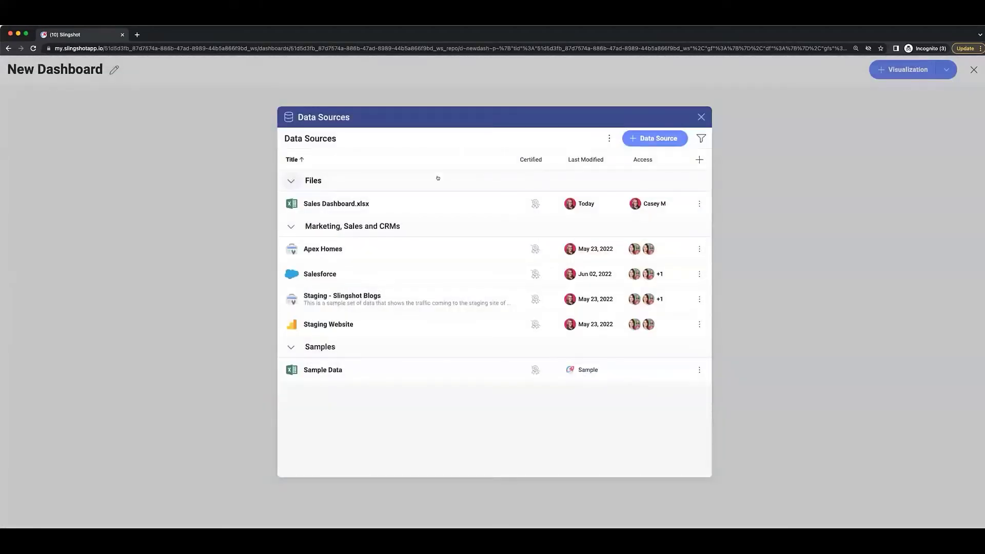
Step: Use the Sales Dashboard sheet of Sales Dashboard.xlsx as the data for the new visualization
left_click(423, 204)
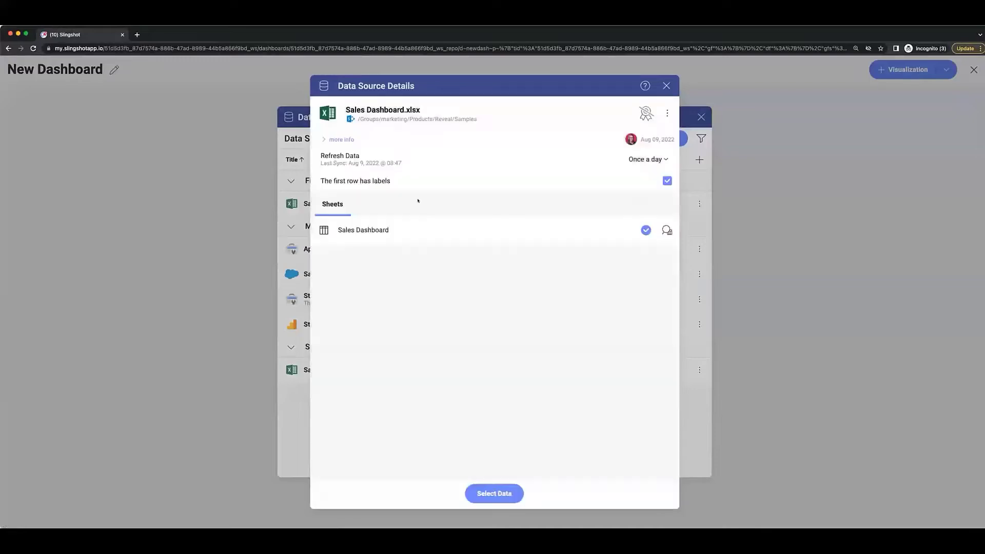
left_click(504, 494)
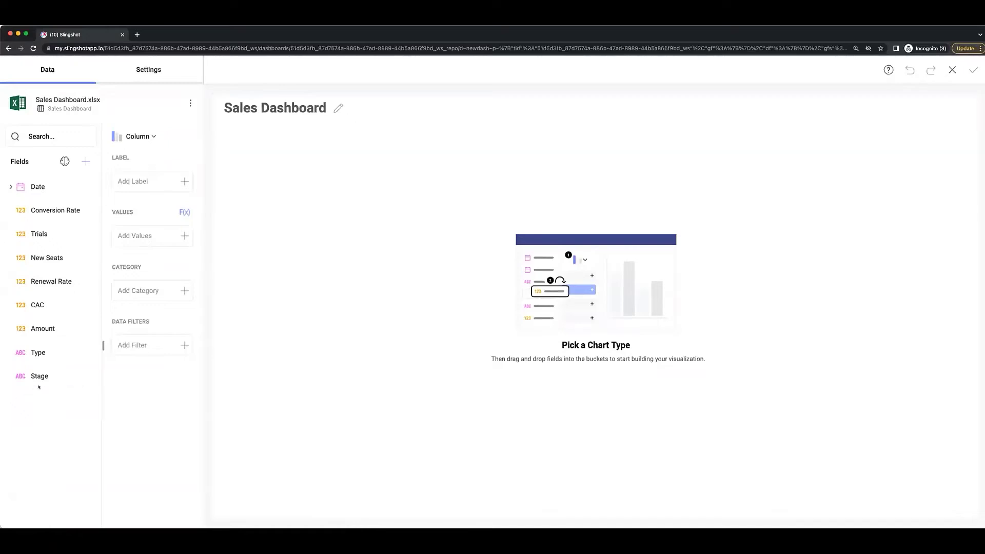
Step: Look through the available chart types and the visualization's style and axis settings
left_click(134, 135)
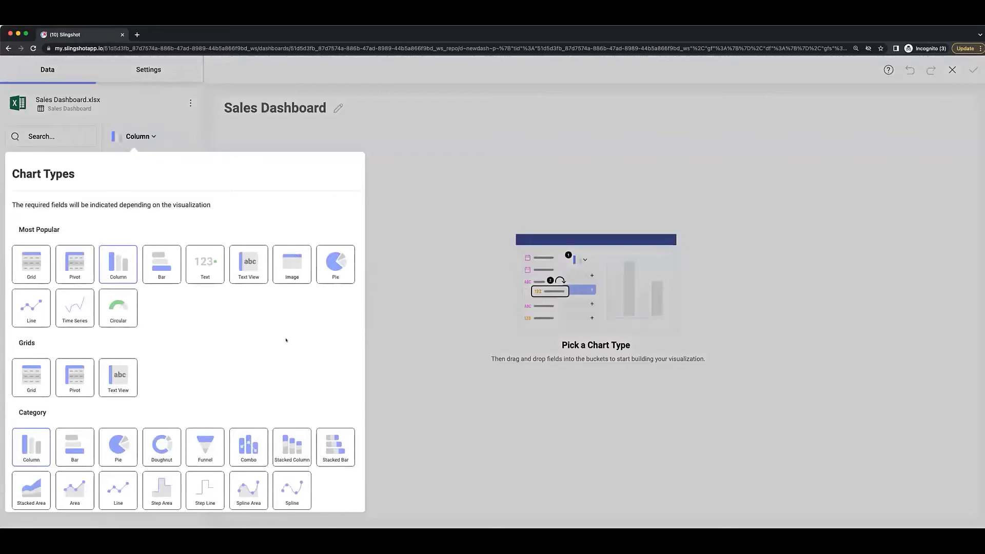
scroll(268, 366, "down", 10)
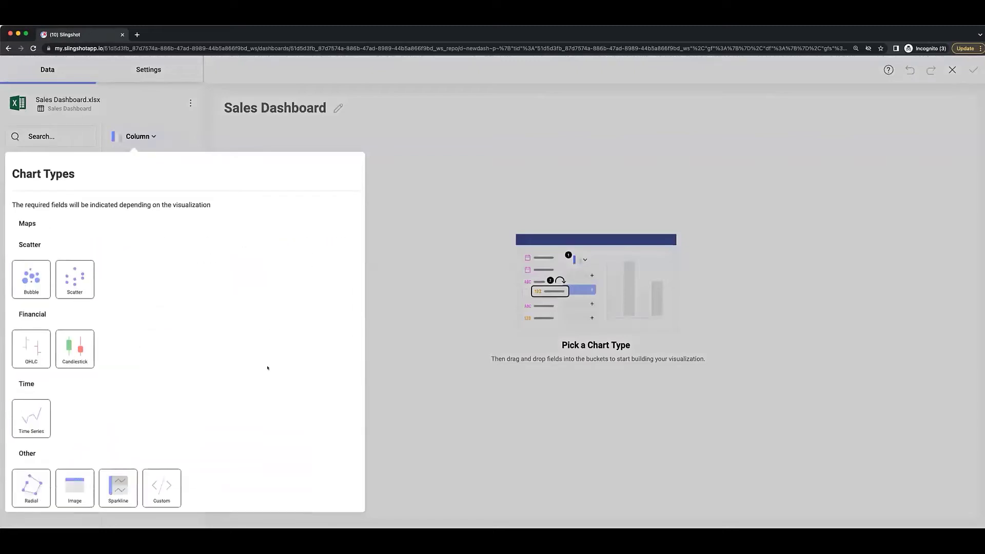
scroll(267, 368, "up", 10)
left_click(501, 104)
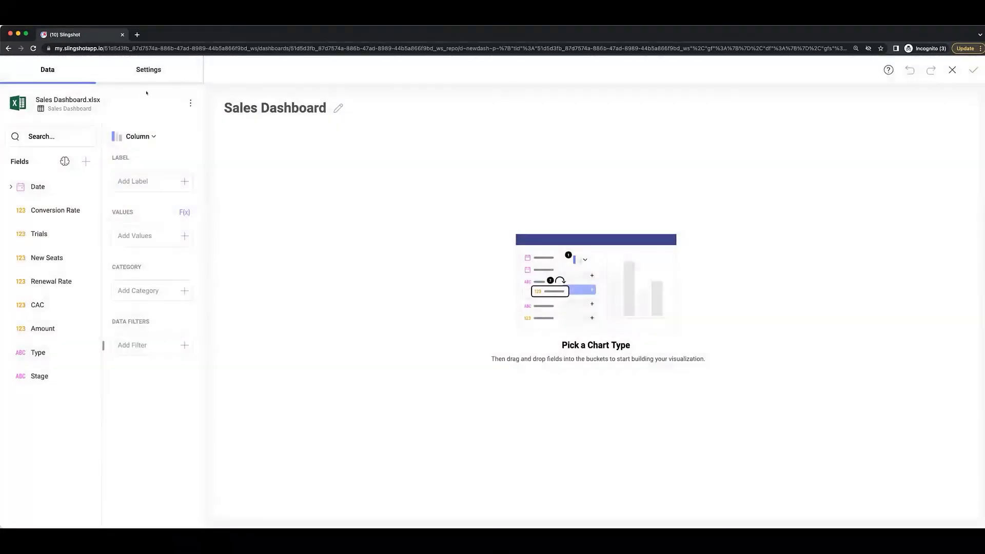
left_click(150, 75)
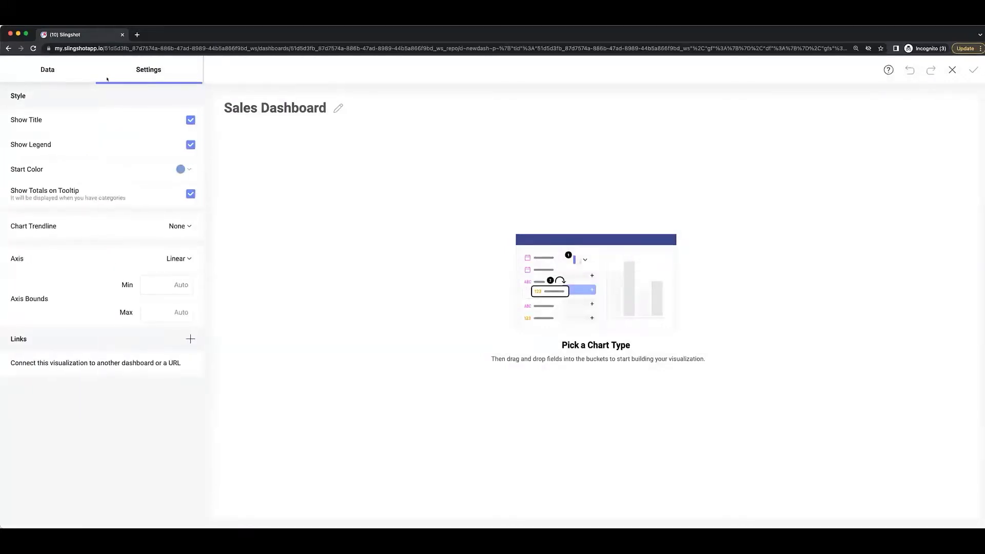
left_click(29, 75)
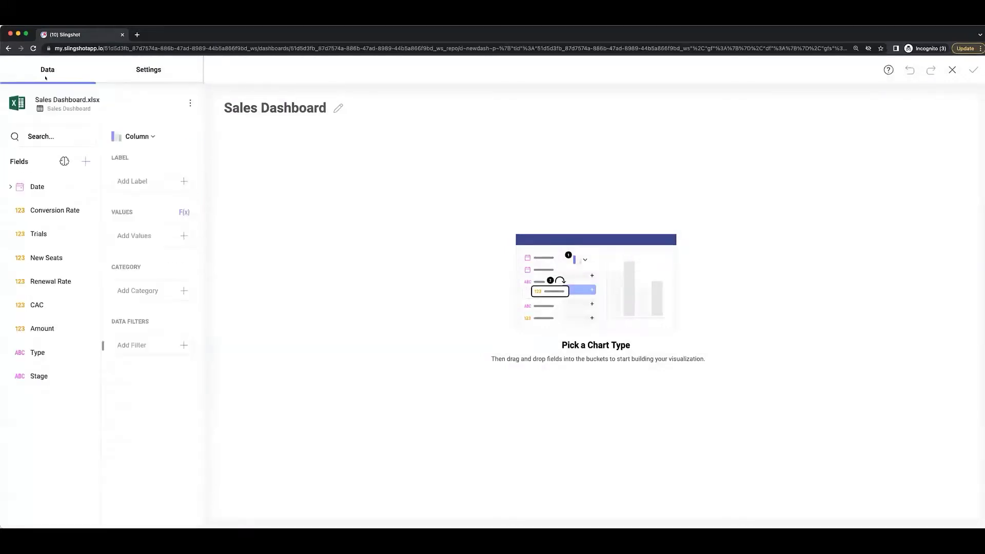
Step: Build a Combo chart with Month as the label, Trials as the Chart 1 value and Conversion Rate as the Chart 2 value
left_click(134, 136)
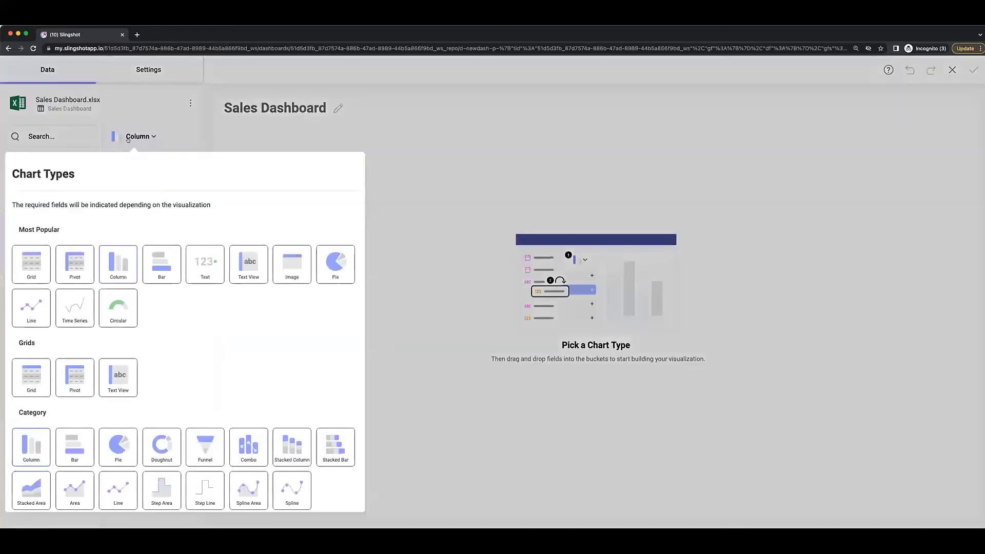
left_click(249, 448)
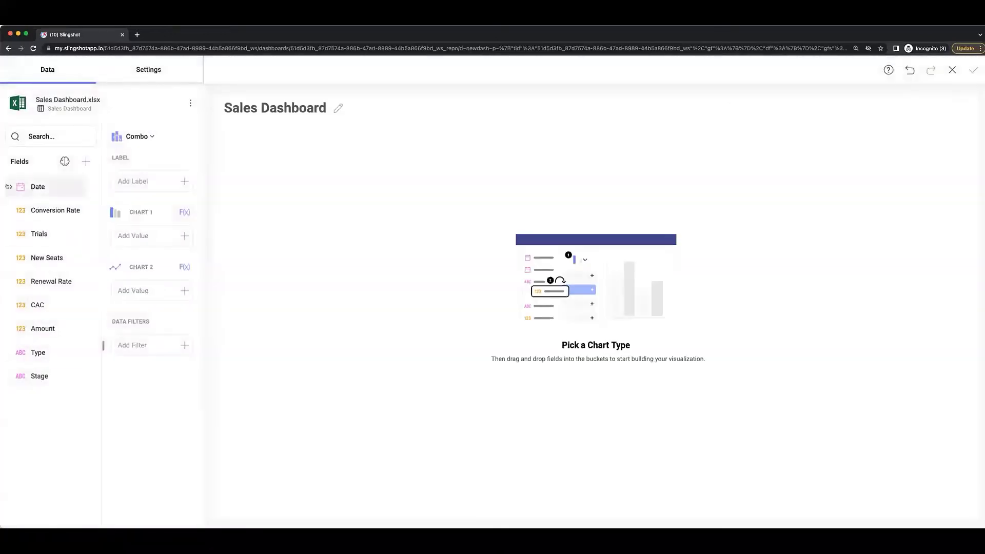
left_click(17, 187)
left_click_drag(46, 258, 135, 182)
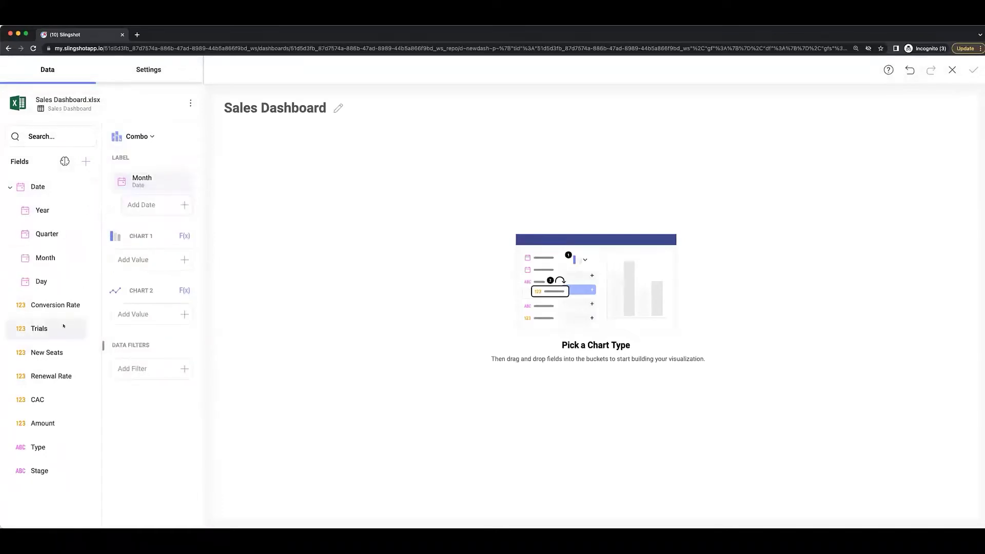
left_click_drag(61, 327, 146, 259)
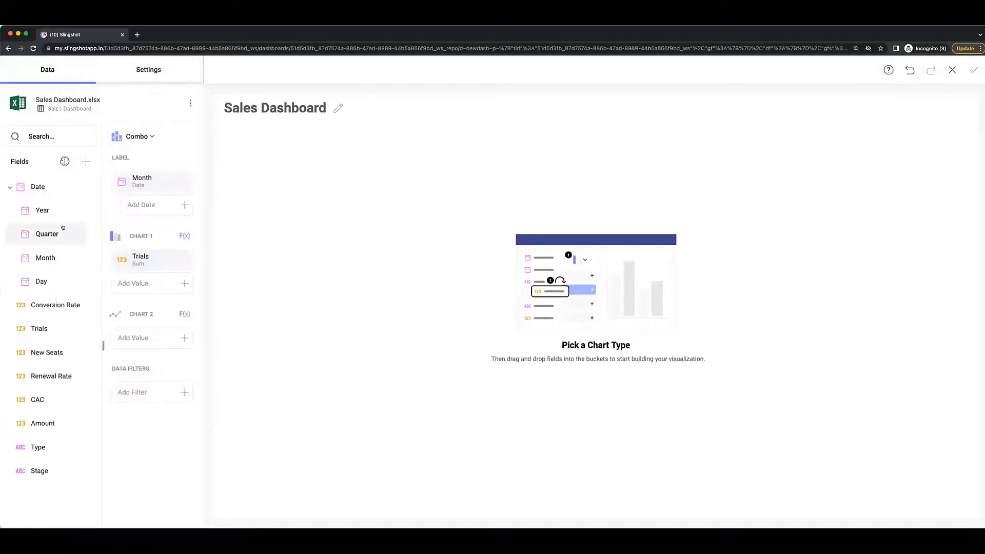
left_click_drag(36, 305, 117, 338)
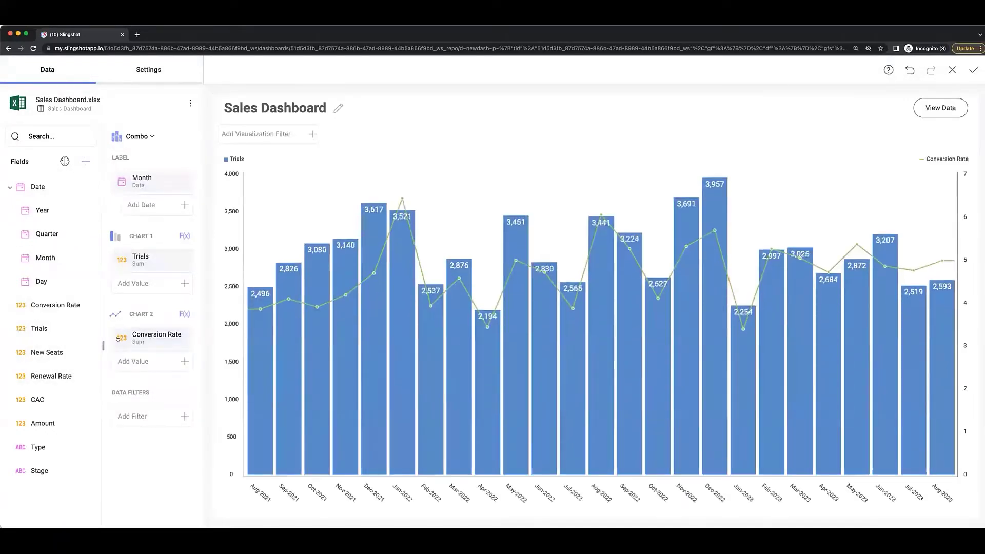
Step: Set the Conversion Rate field to Average aggregation and Percent formatting with 2 fraction digits
left_click(194, 340)
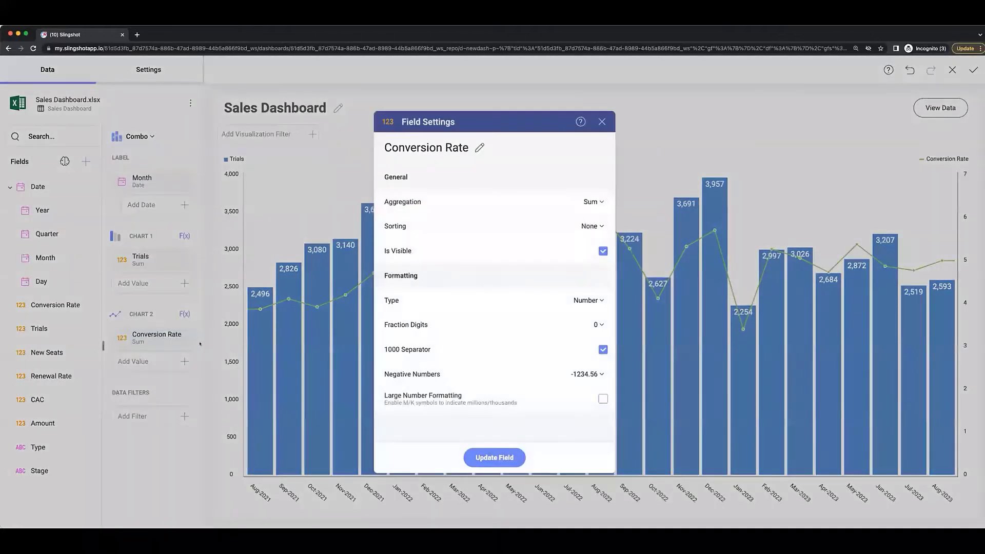
left_click(590, 200)
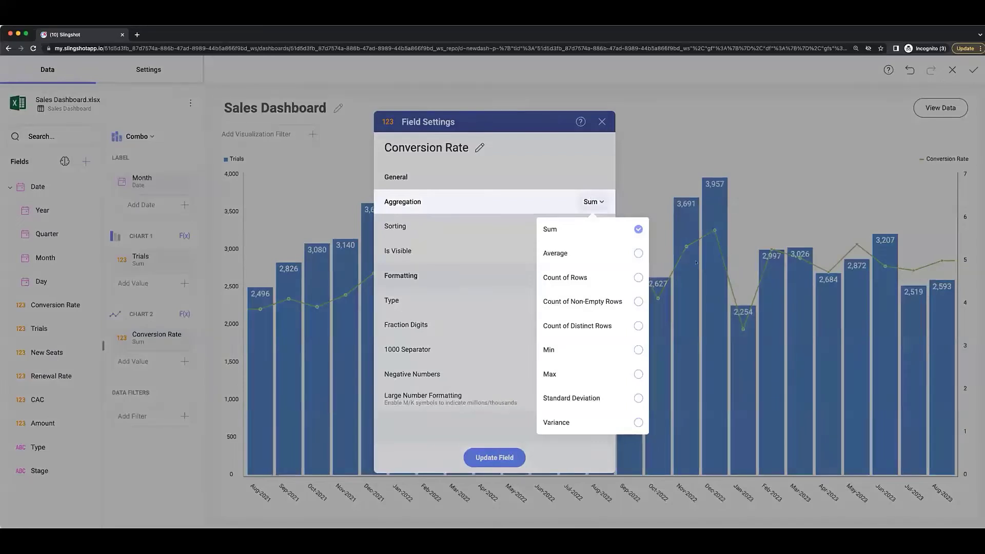
left_click(615, 255)
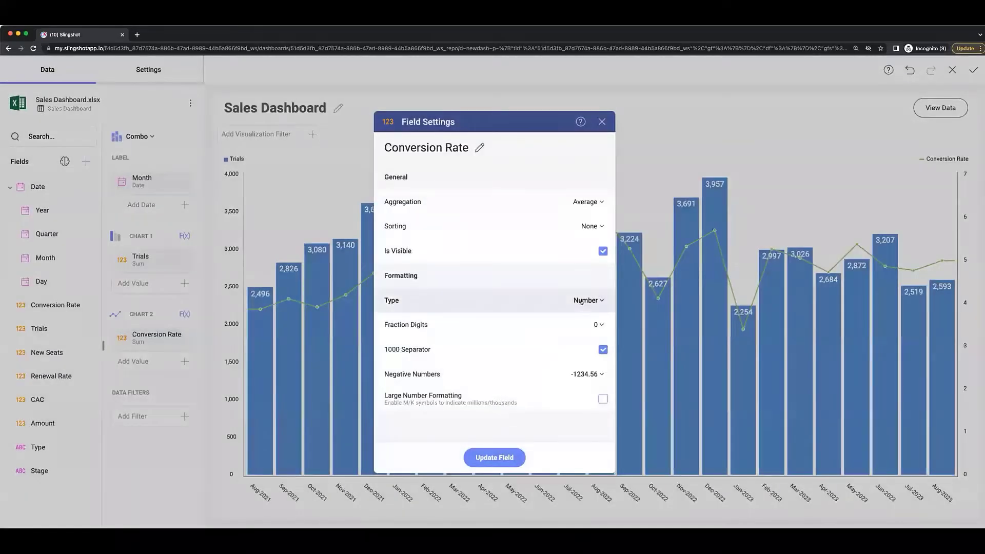
left_click(586, 301)
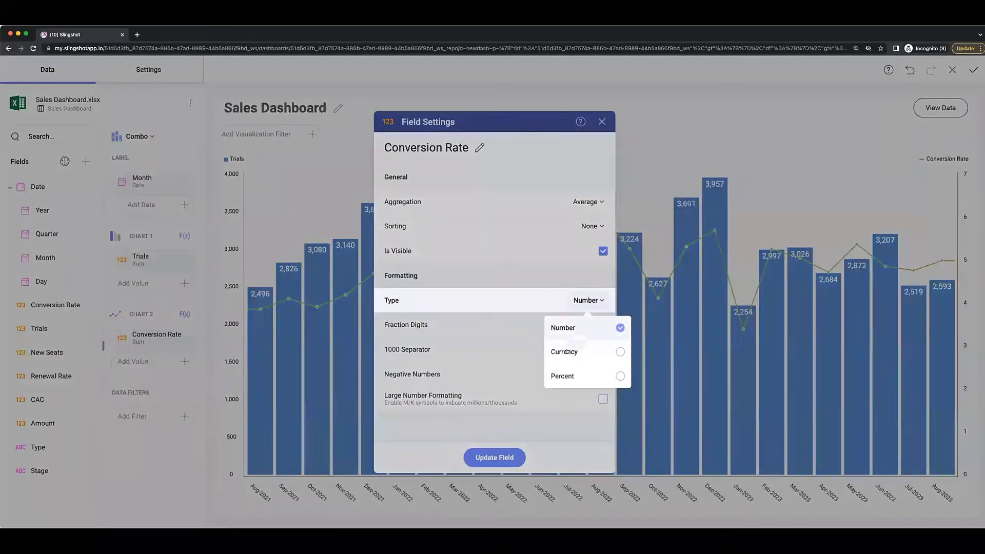
left_click(566, 374)
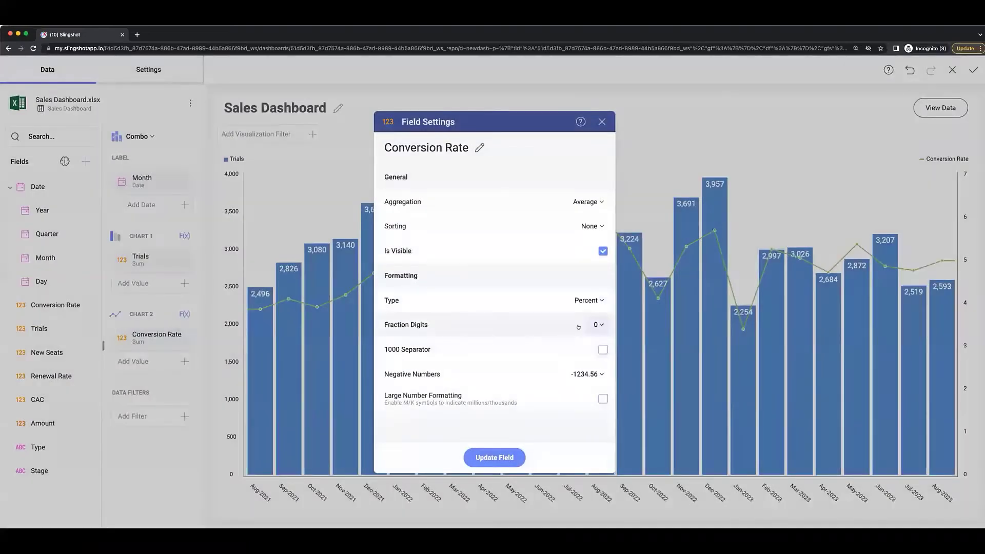
left_click(597, 325)
left_click(553, 257)
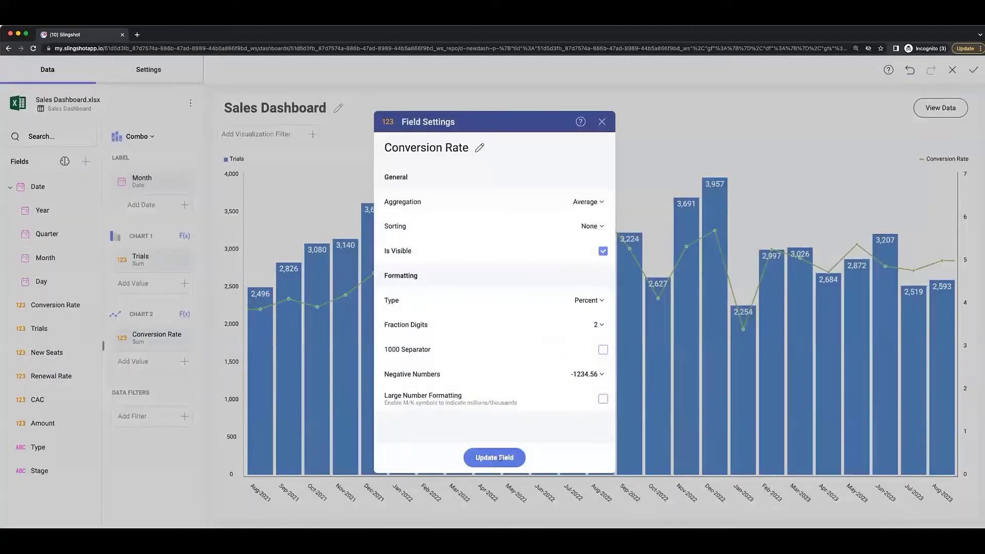
left_click(494, 457)
mouse_move(703, 439)
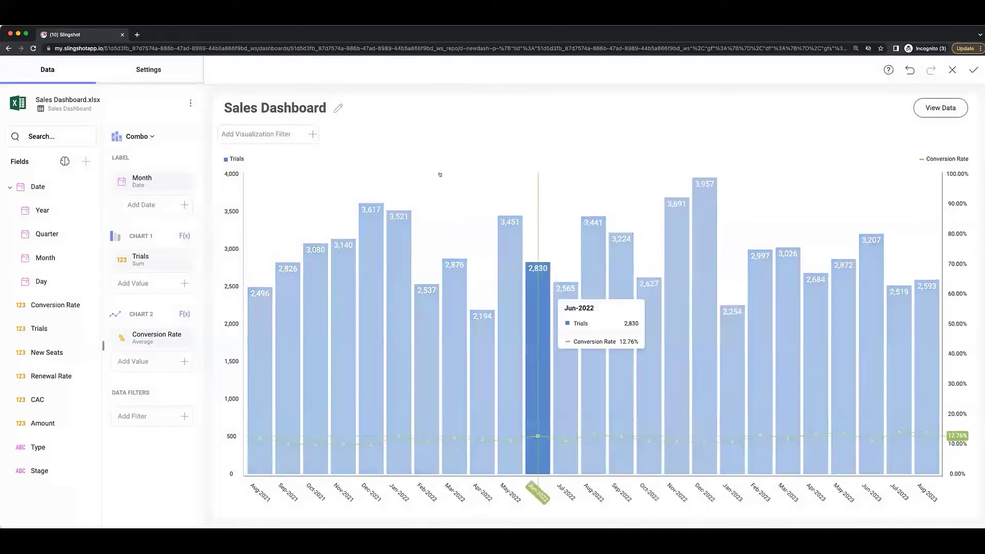
Step: Change the Chart 1 visualization of the combo chart to Area
left_click(156, 70)
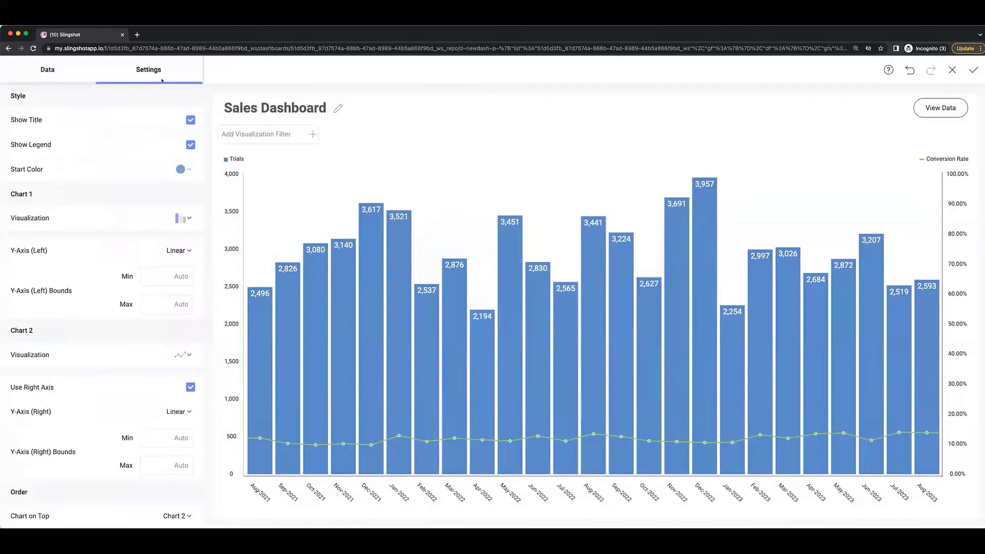
left_click(186, 218)
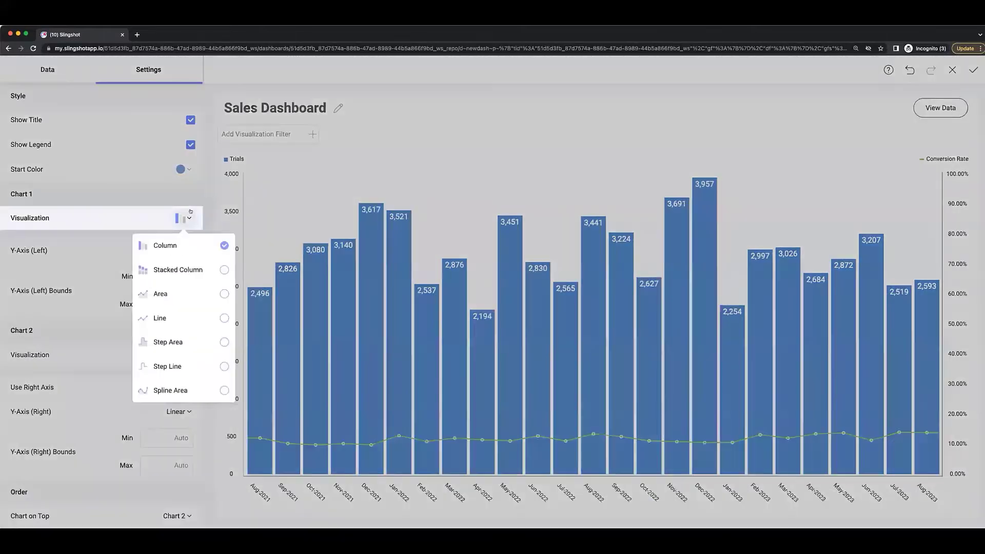
left_click(207, 296)
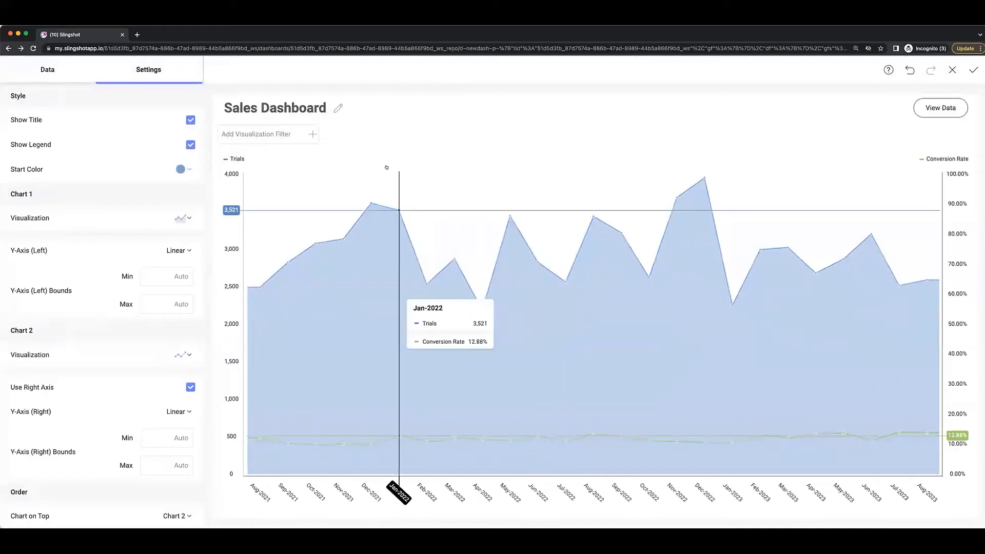
Step: Rename the combo chart visualization as Trials vs Conversion Rate and save it to the dashboard
left_click(336, 105)
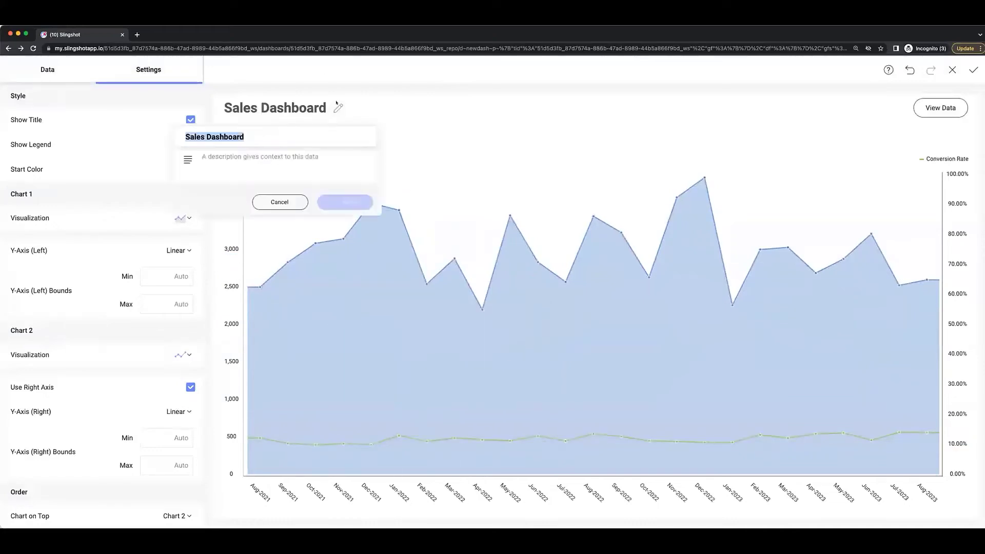
type("Trials ")
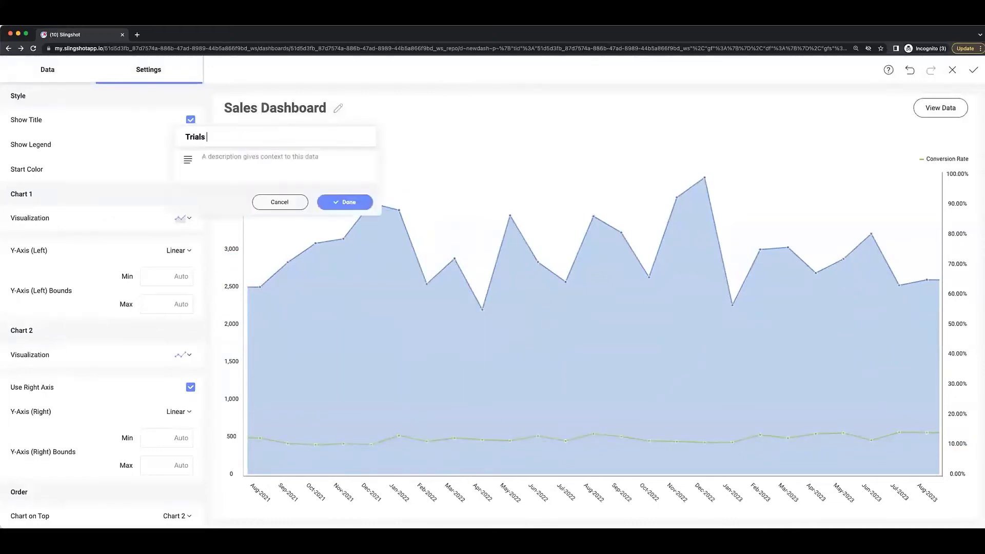
type("vs Conversion Rate")
left_click(313, 157)
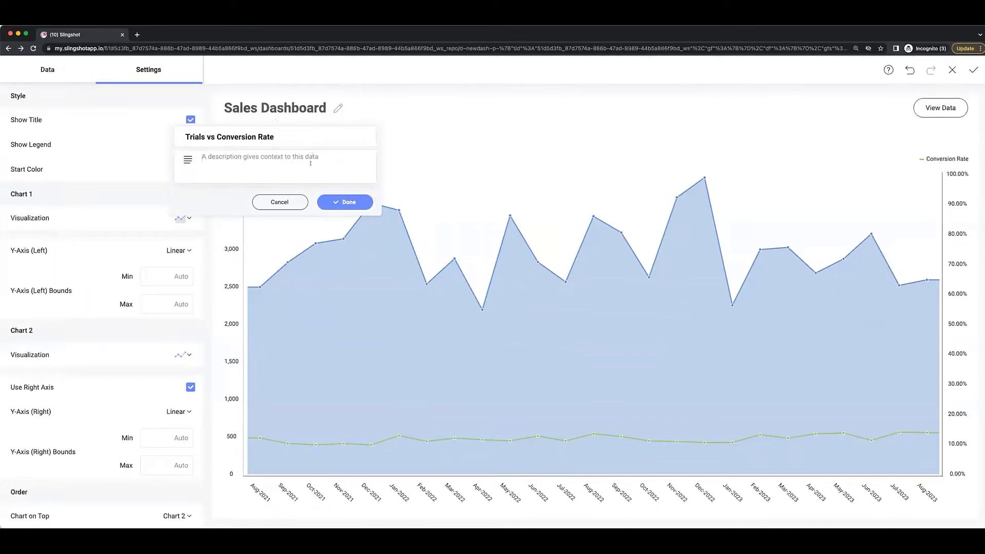
left_click(322, 199)
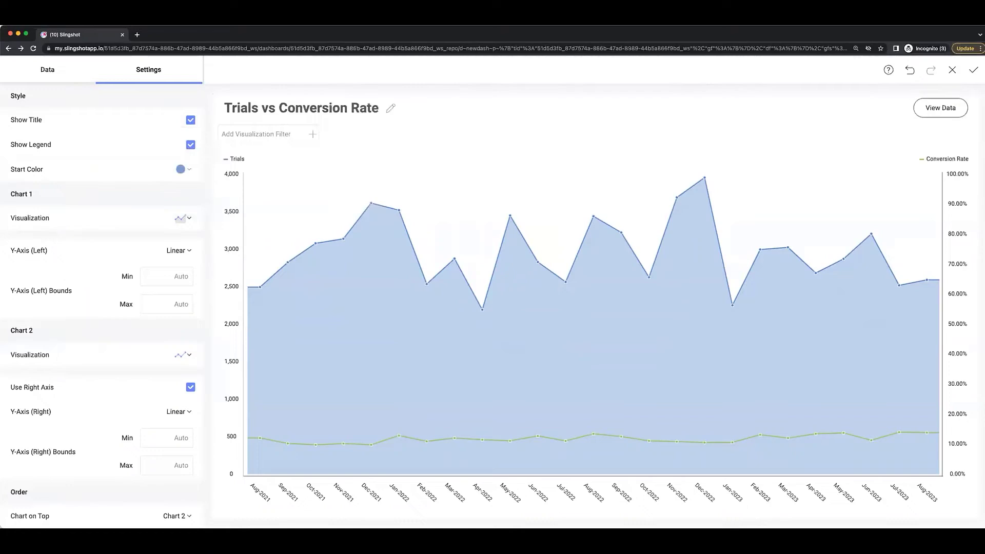
left_click(974, 71)
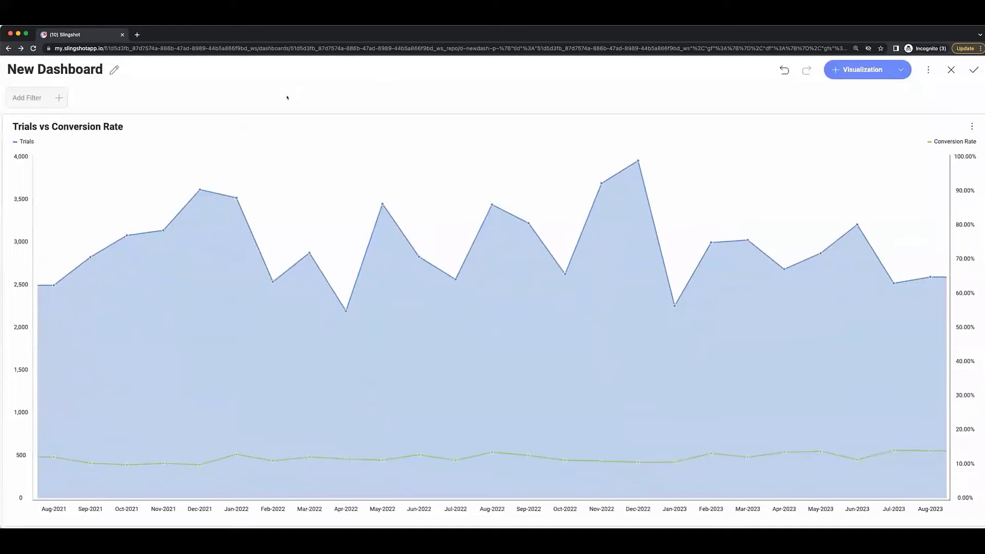
Step: Create a dashboard date filter set to Last 365 days and connected to the Trials vs Conversion Rate visualization
left_click(17, 94)
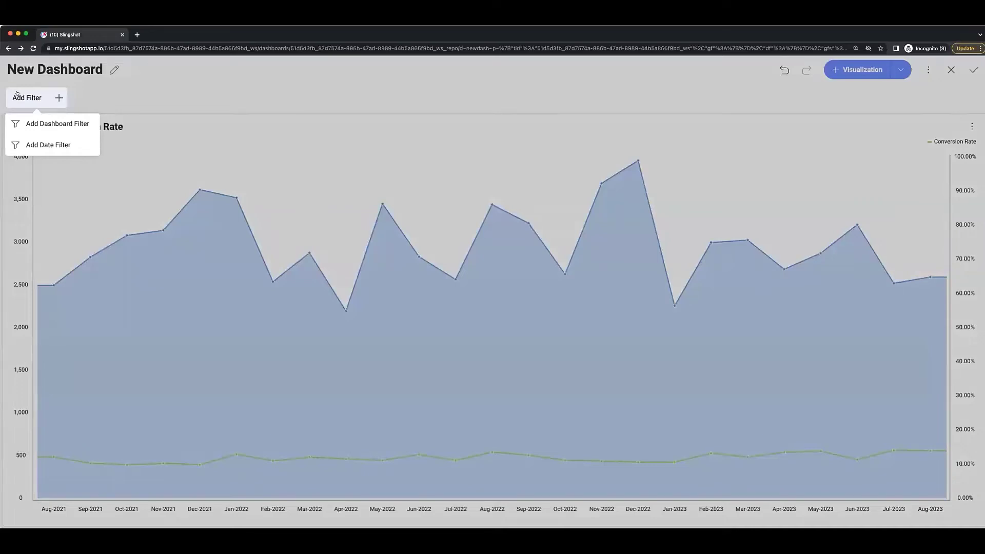
left_click(35, 148)
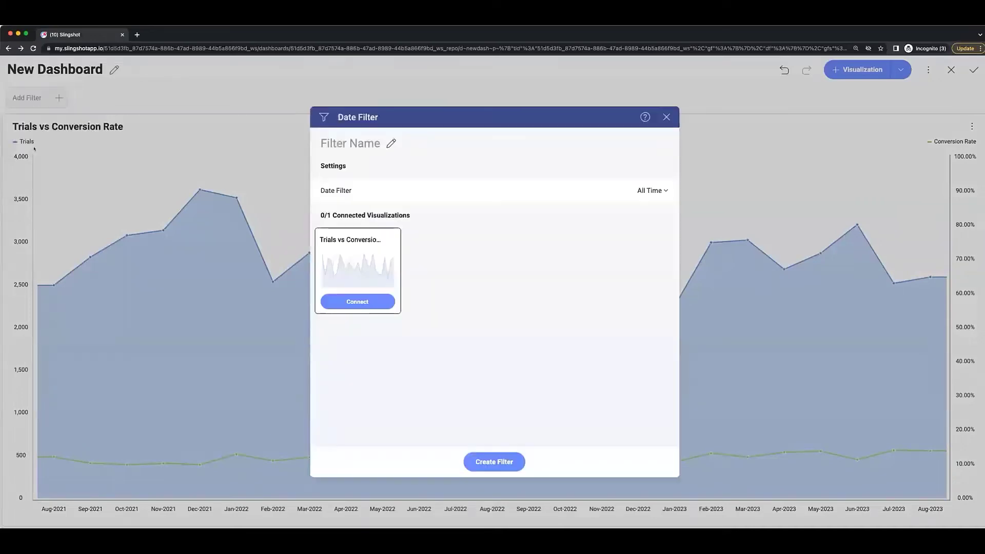
left_click(344, 302)
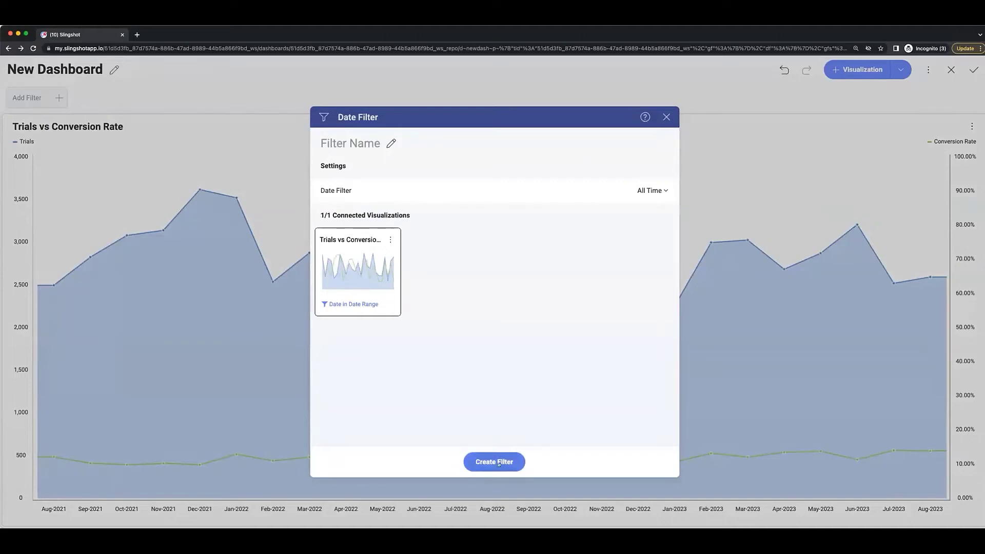
left_click(641, 195)
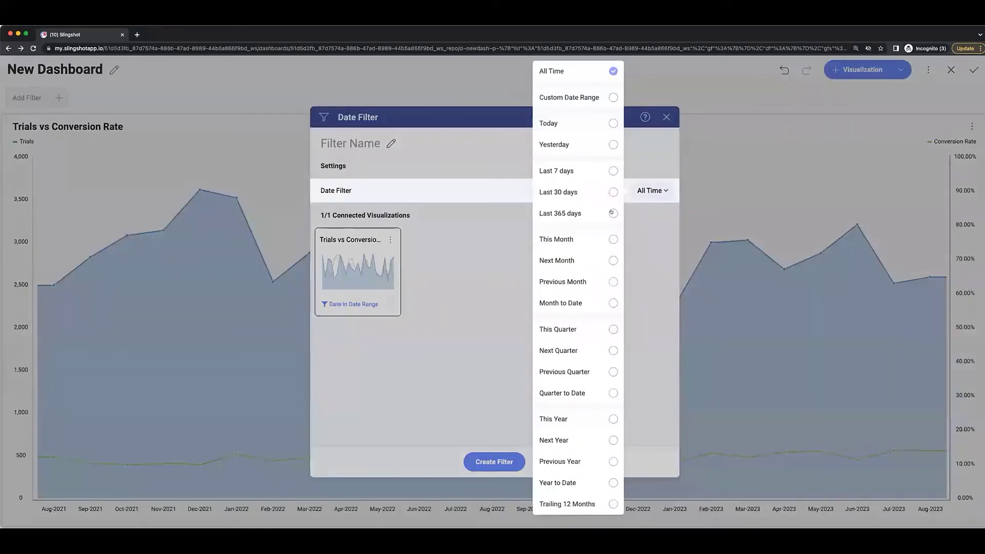
left_click(589, 213)
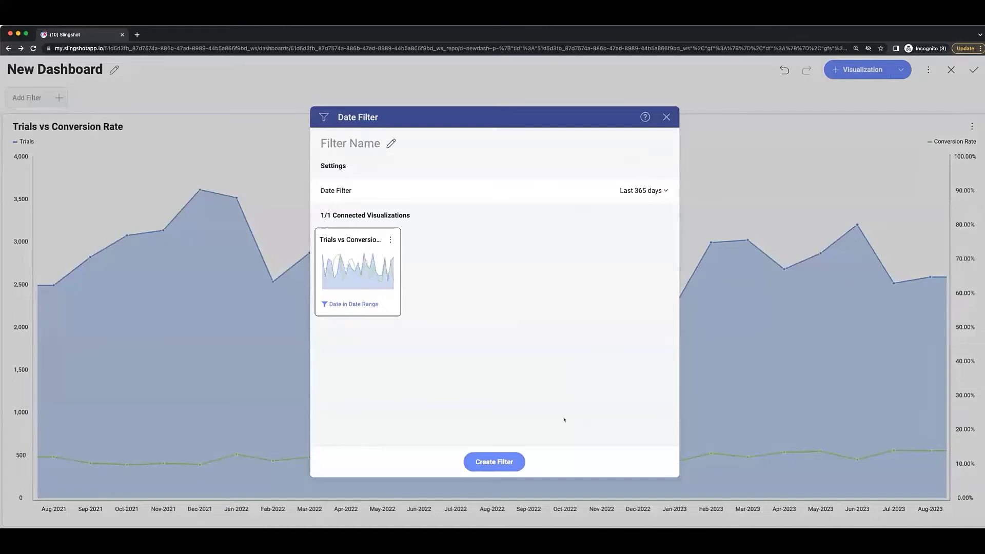
left_click(506, 463)
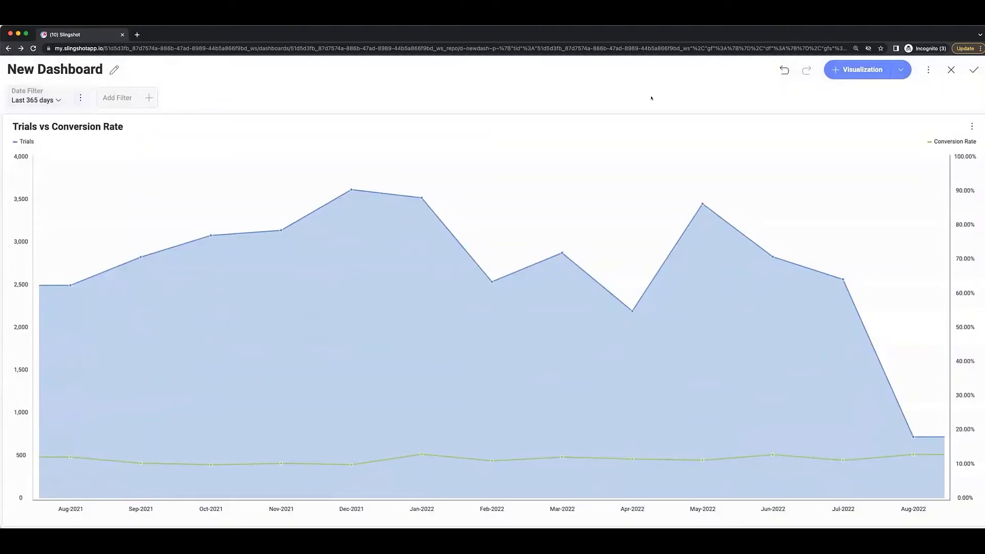
Step: Add a new visualization from the Sales Dashboard.xlsx data already in the dashboard and set its chart type to Funnel
left_click(847, 70)
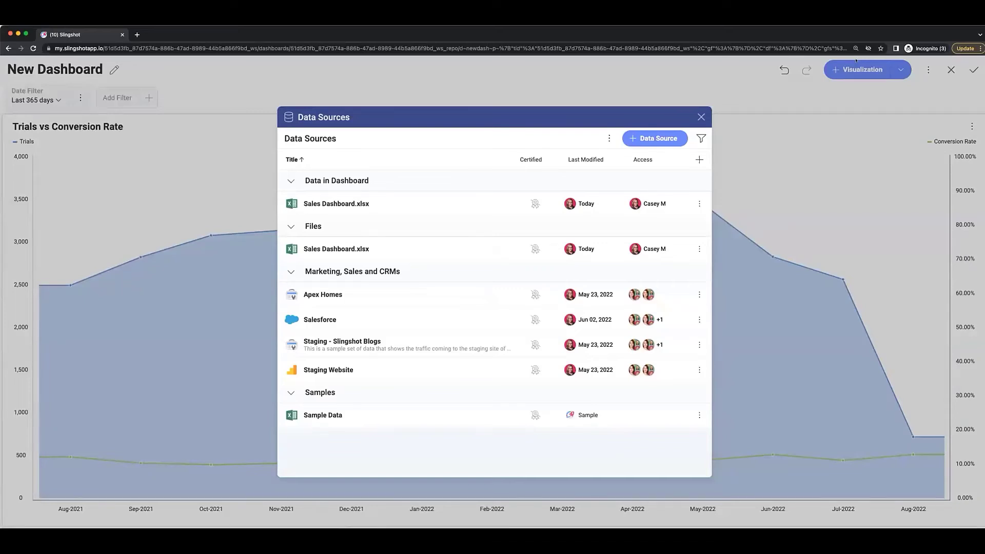
left_click(462, 199)
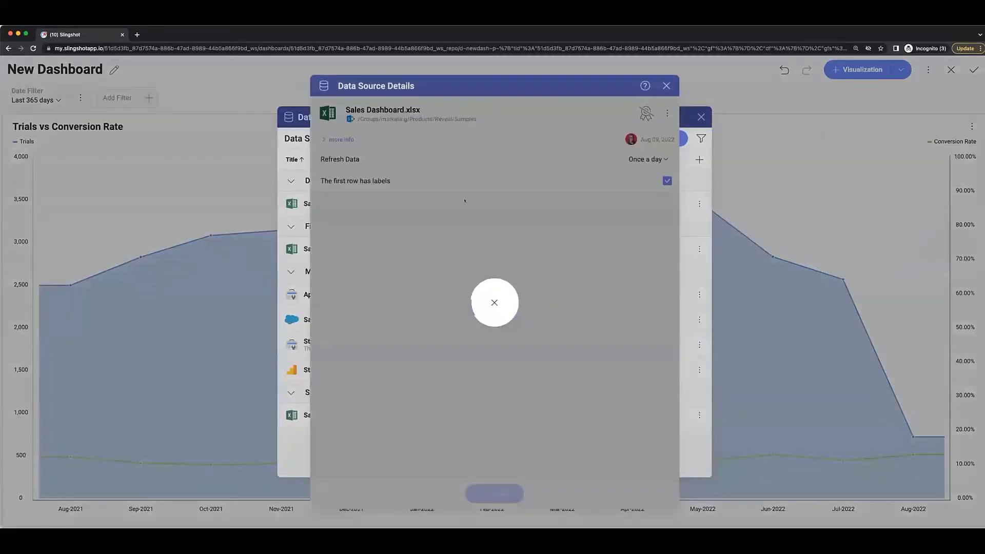
left_click(497, 491)
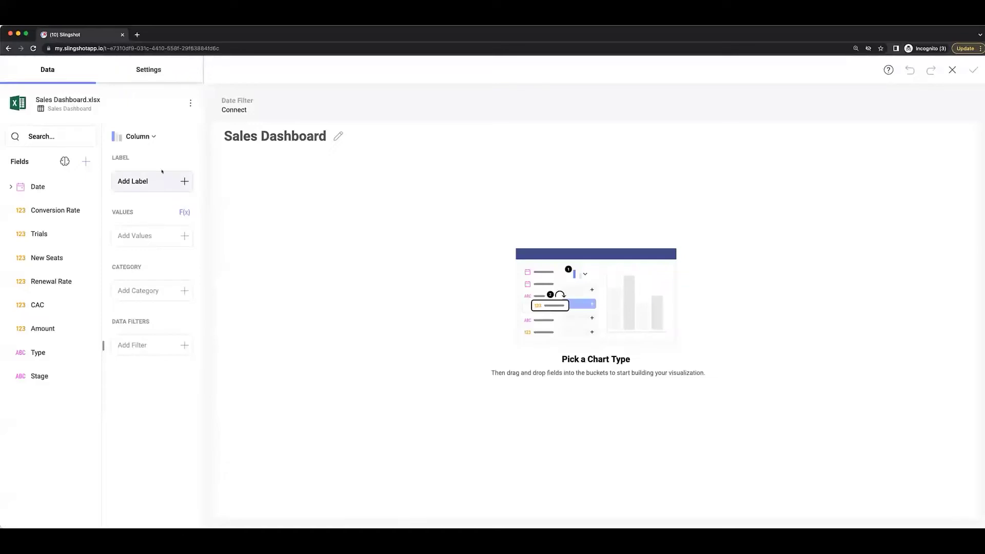
left_click(141, 136)
scroll(218, 320, "down", 10)
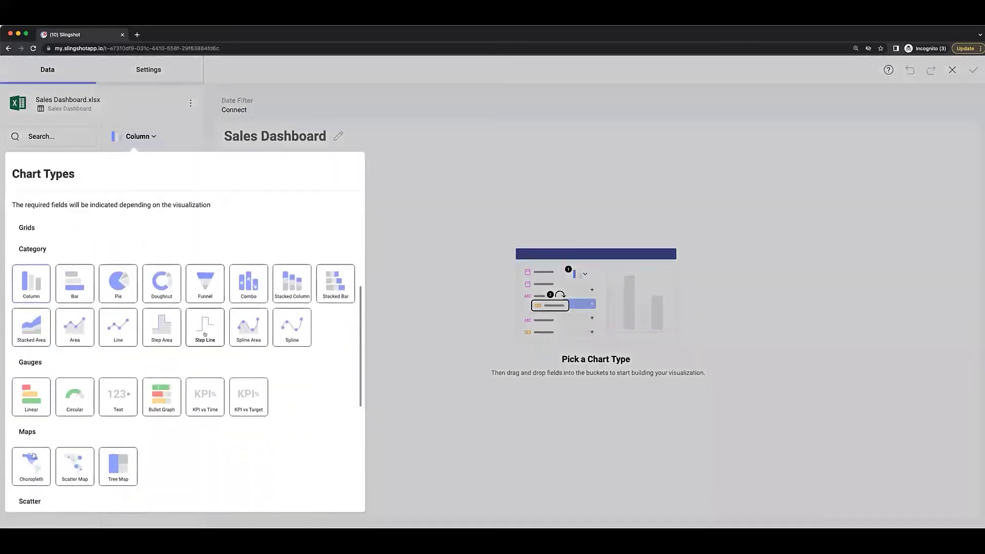
scroll(195, 347, "down", 3)
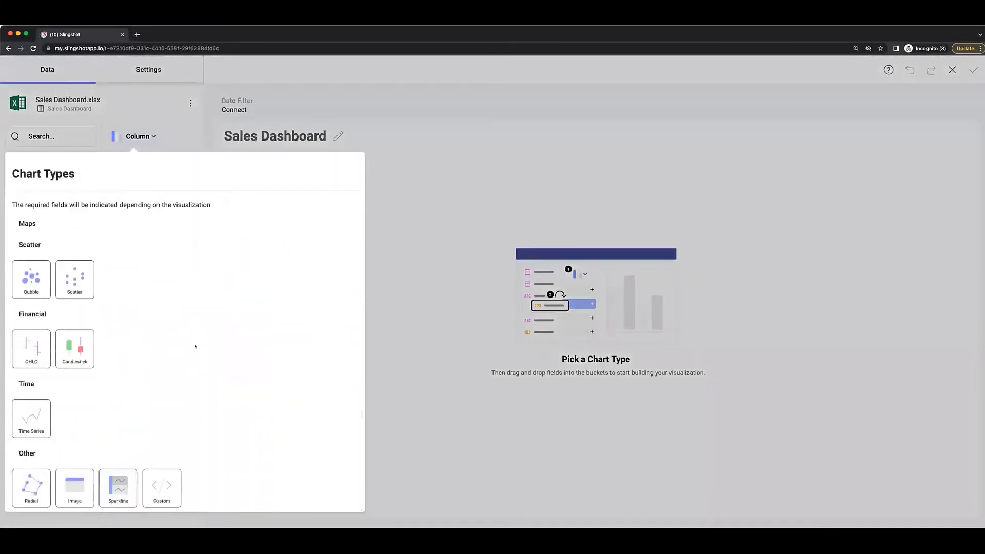
scroll(196, 346, "up", 6)
left_click(205, 302)
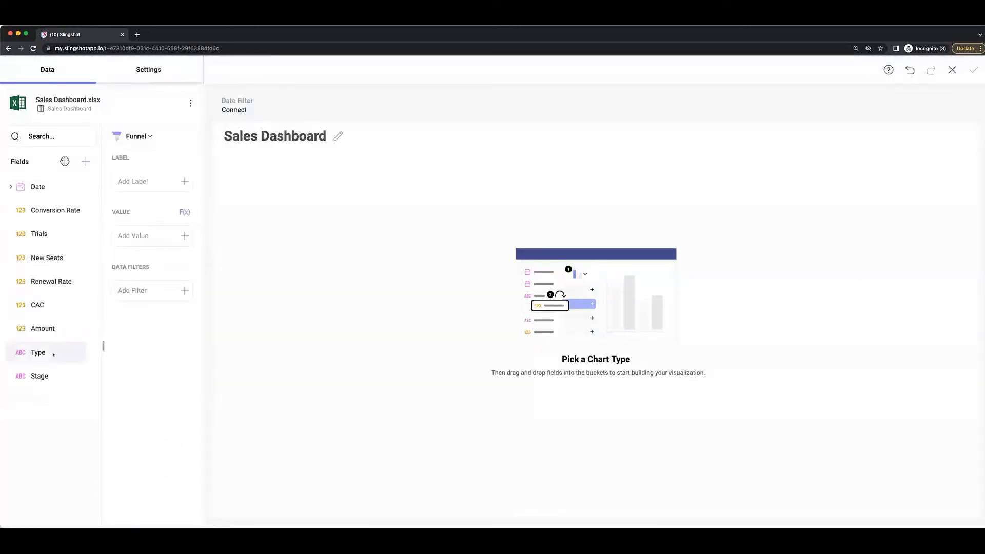
Step: Build the funnel with Stage as the label and Amount as the value, formatting Amount as Currency
left_click_drag(51, 376, 153, 185)
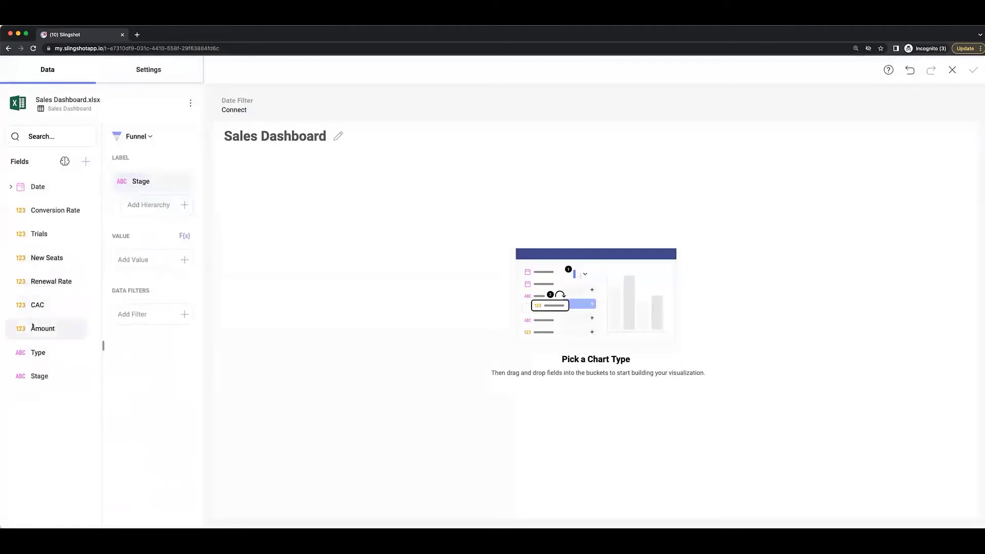
left_click_drag(43, 328, 117, 259)
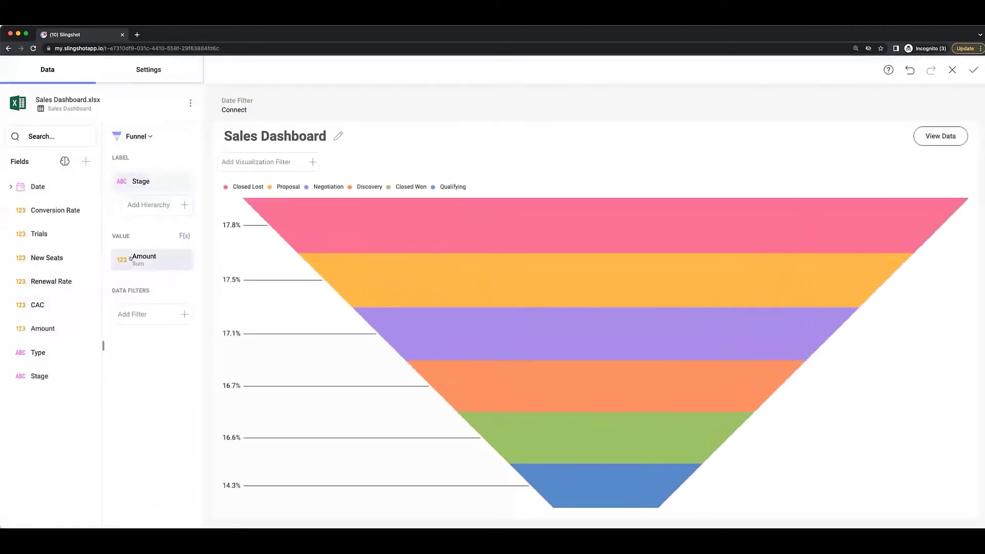
left_click(130, 257)
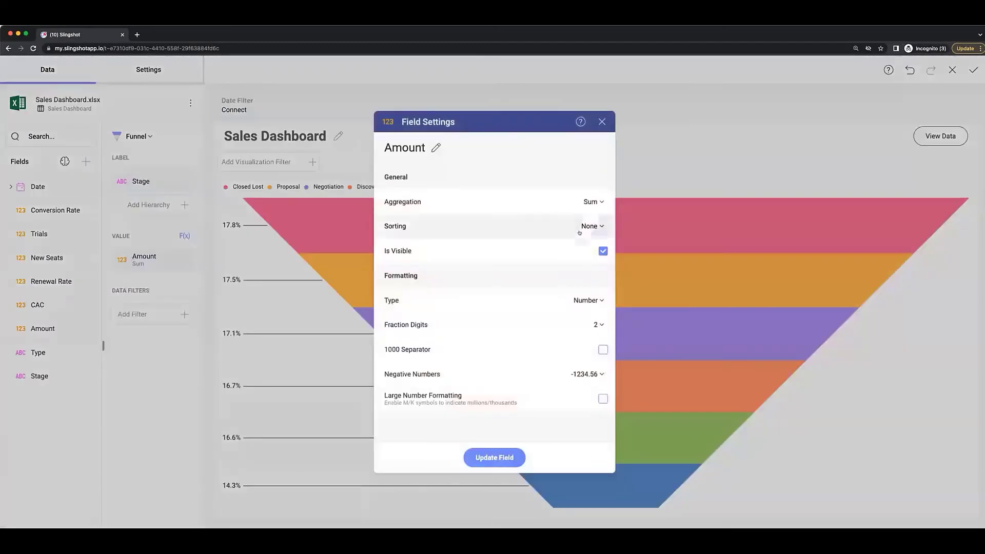
left_click(586, 300)
left_click(573, 352)
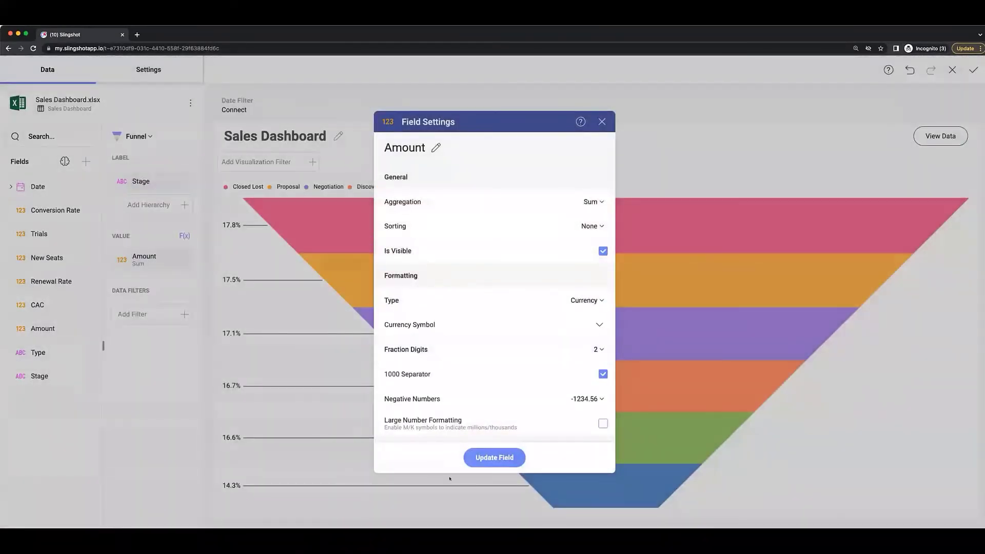
left_click(493, 457)
Step: Rename the funnel visualization as Opportunities by Stage and save it to the dashboard
left_click(338, 136)
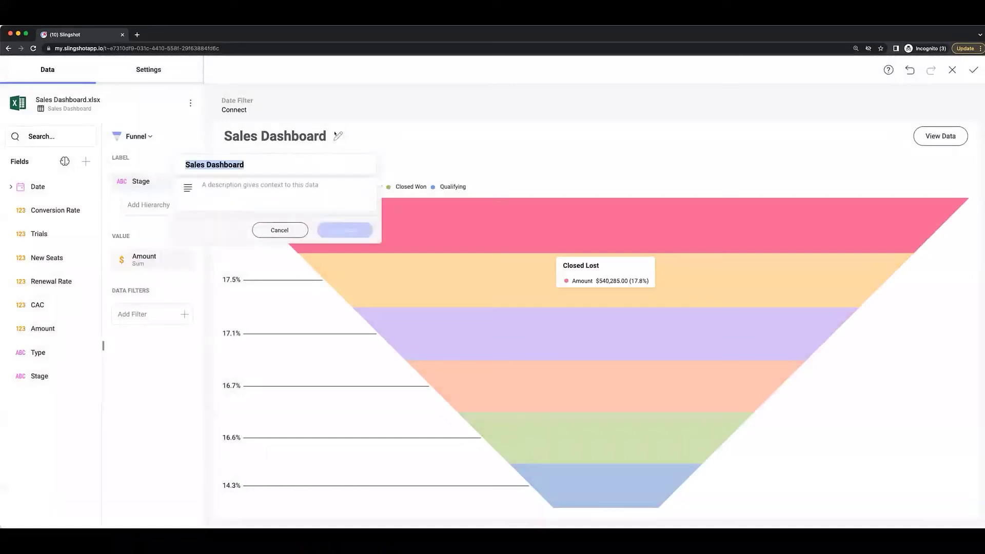
type("Oppor")
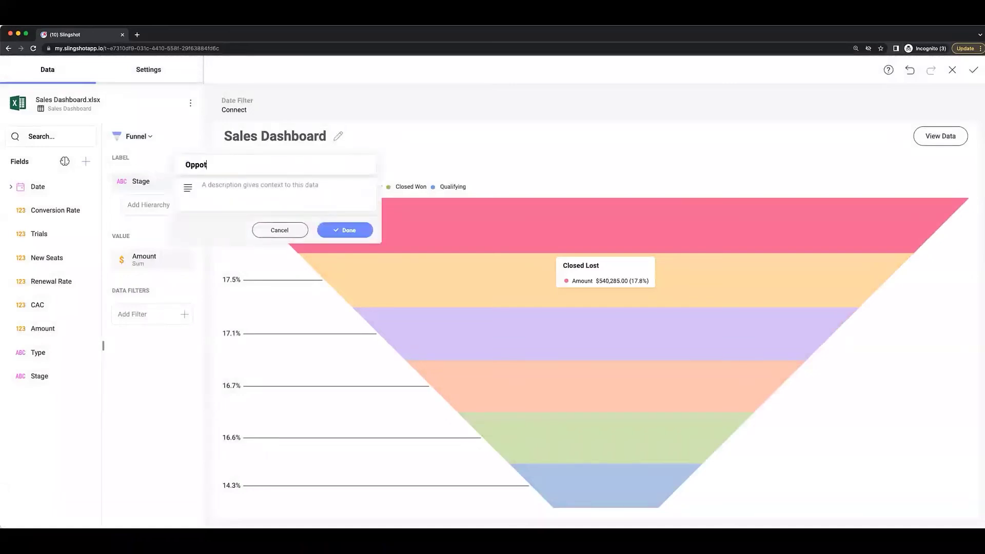
type("tunies by Sa")
key("BackSpace")
type("tage")
right_click(202, 165)
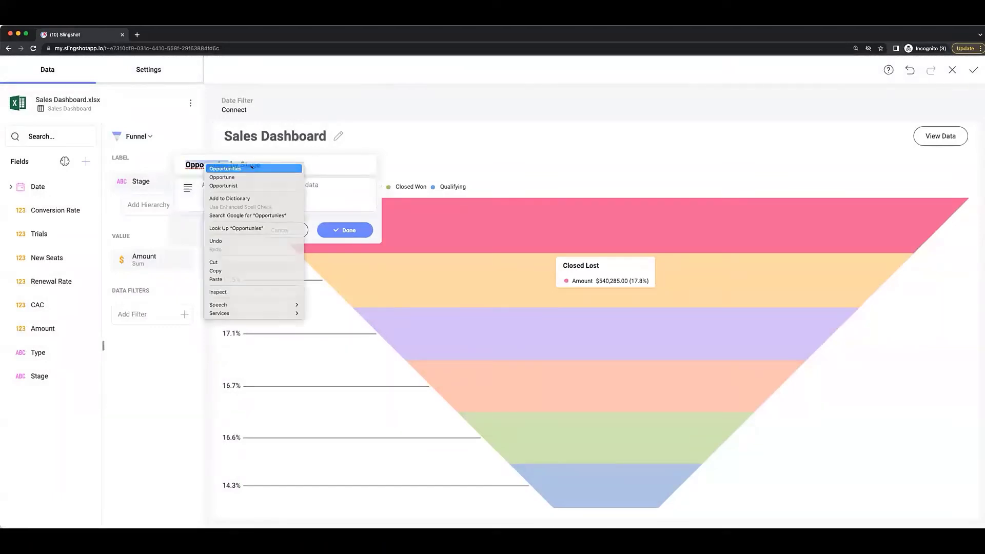
left_click(231, 167)
left_click(345, 228)
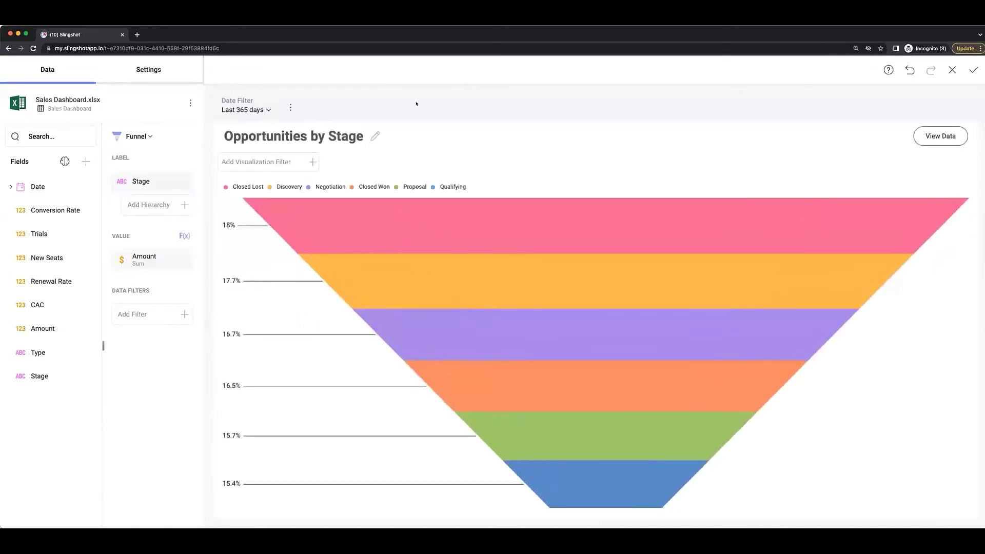
left_click(974, 70)
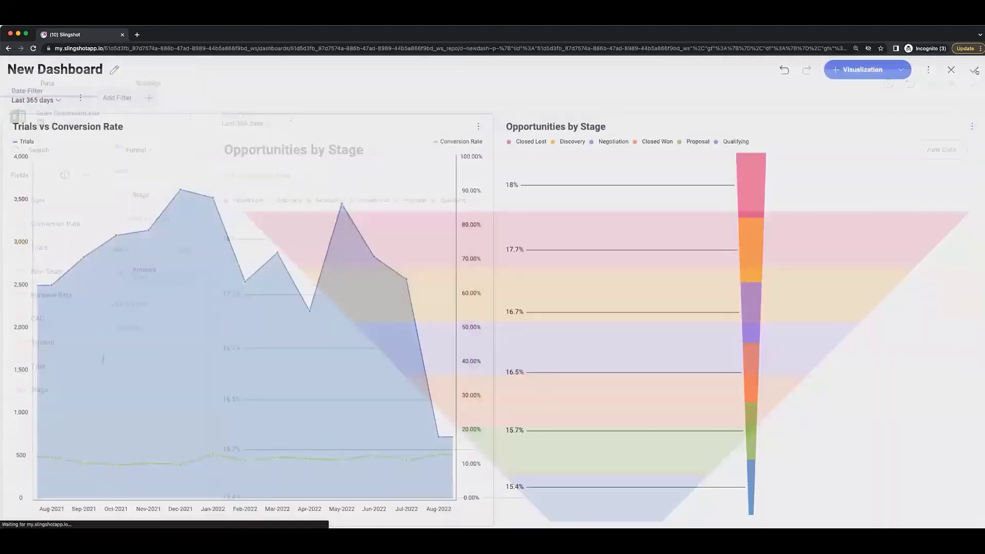
Step: Duplicate the Trials vs Conversion Rate visualization and open the copy for editing
left_click(478, 126)
left_click(469, 221)
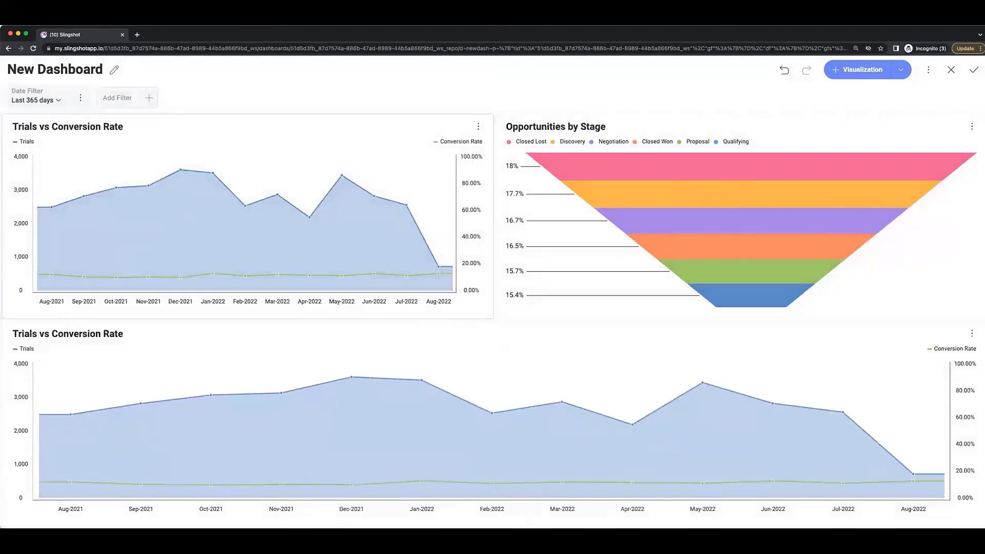
left_click(971, 333)
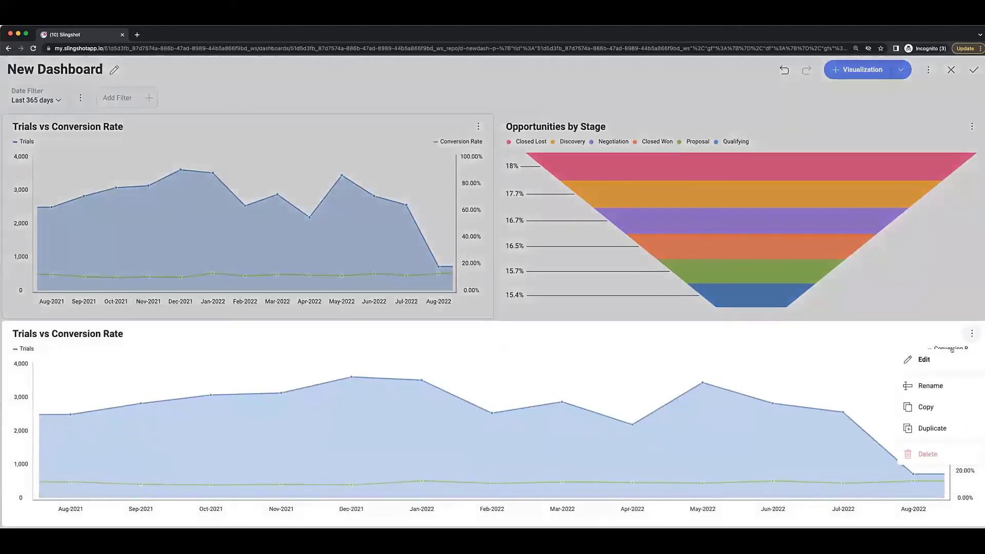
left_click(920, 359)
Step: Change the copy to a Bar chart, replacing Month with Type as the label and Trials and Conversion Rate with Amount as the value
left_click(148, 135)
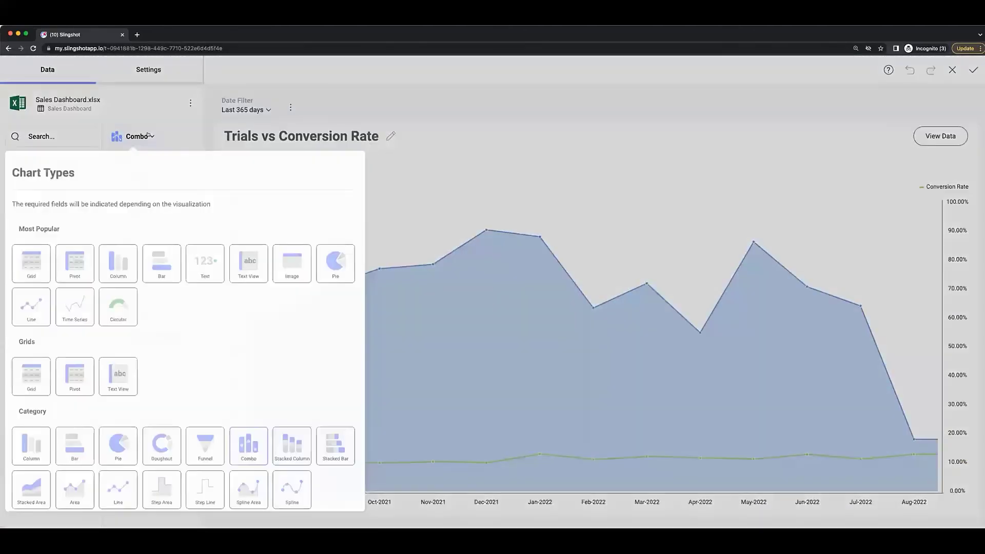
left_click(165, 278)
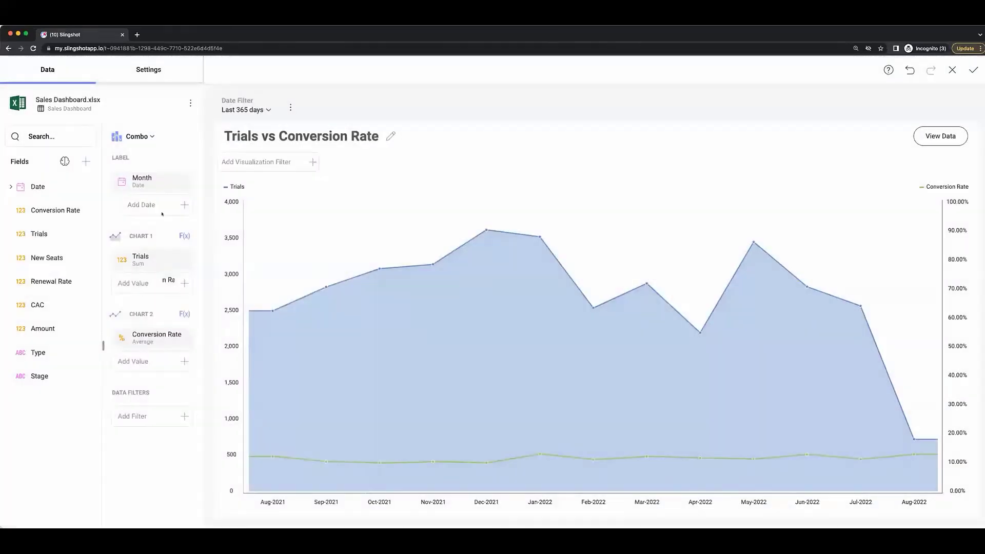
left_click_drag(141, 179, 61, 211)
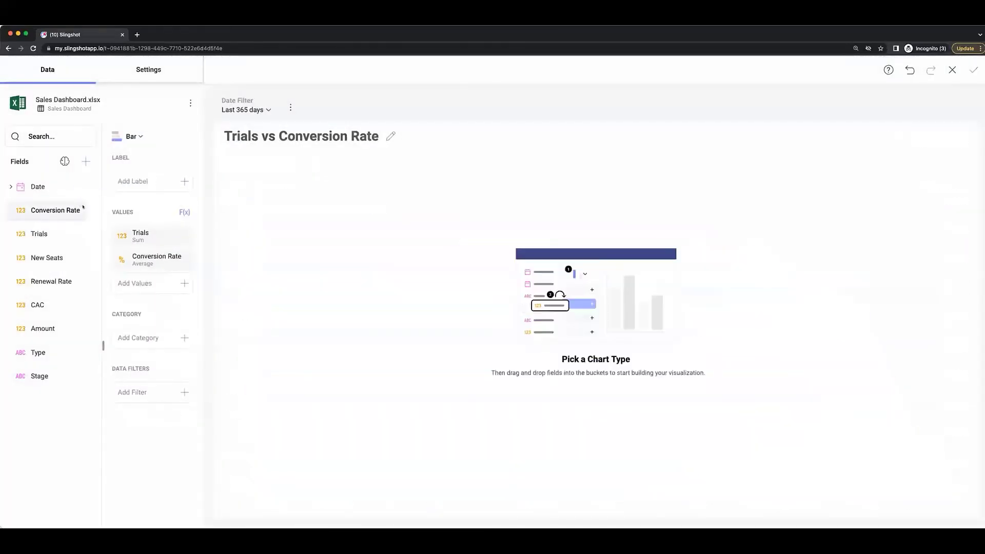
left_click_drag(31, 353, 130, 187)
left_click_drag(153, 254, 81, 246)
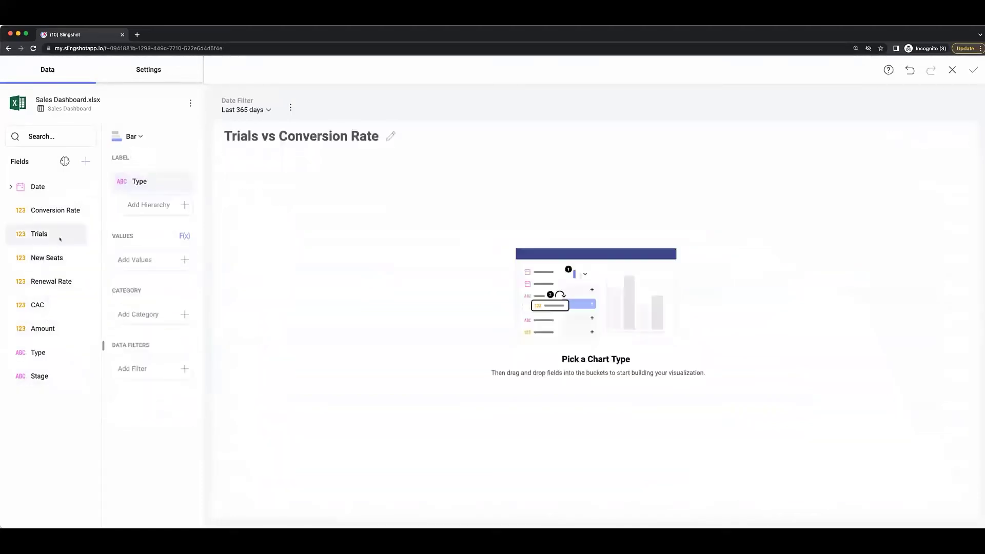
left_click_drag(34, 326, 141, 251)
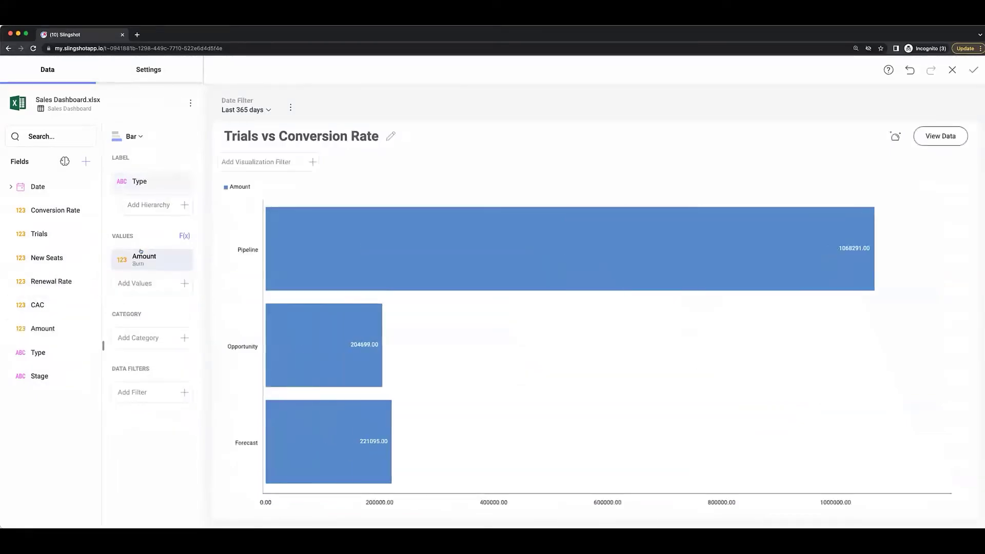
Step: Format the Amount value of the bar chart as Currency
left_click(151, 252)
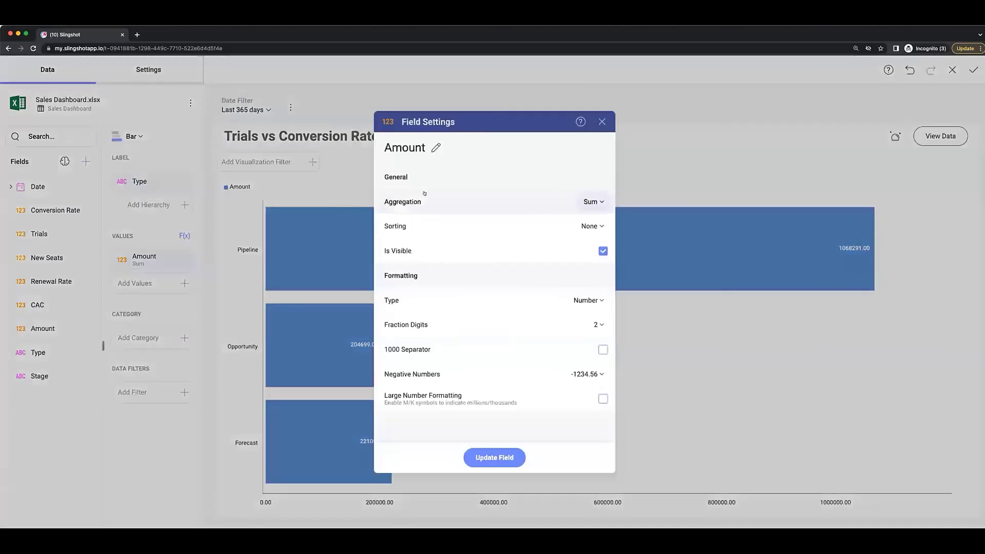
left_click(588, 301)
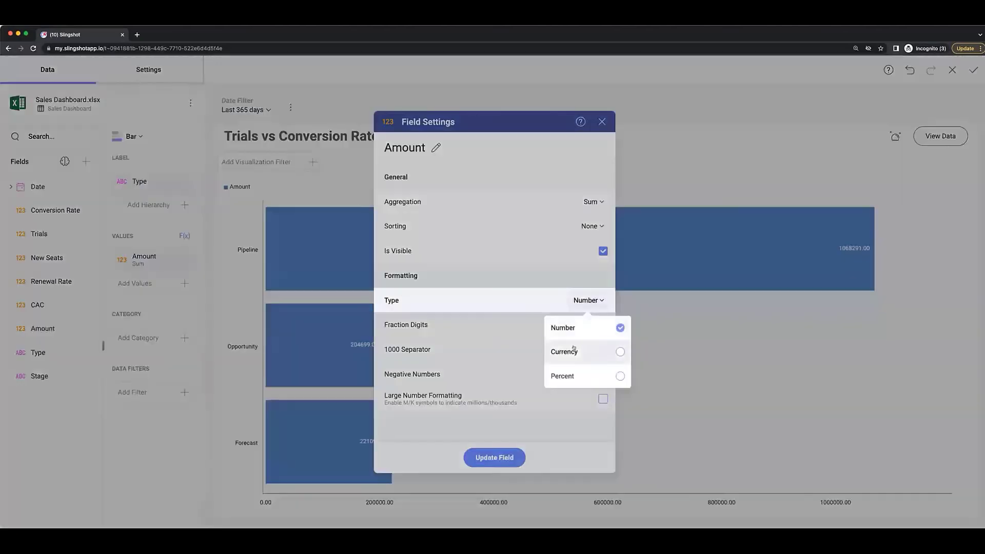
left_click(570, 352)
left_click(494, 457)
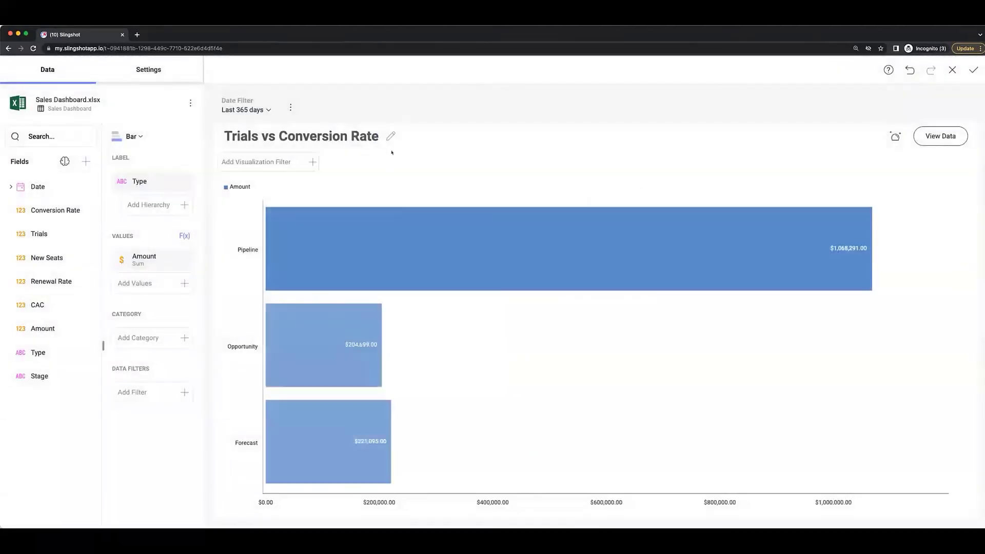
Step: Rename the bar chart visualization as Opps by Type and save it to the dashboard
left_click(390, 136)
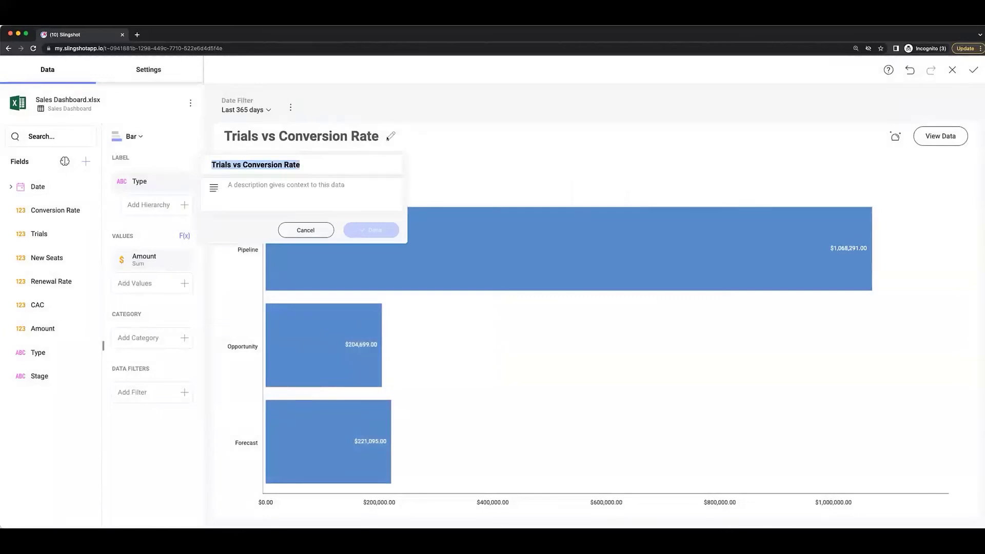
type("Opps by Type")
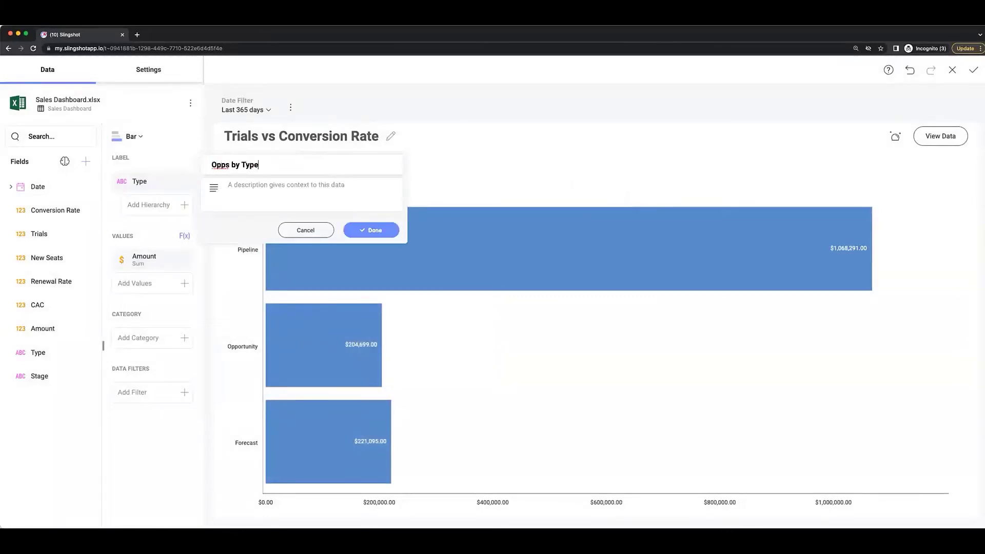
key("Return")
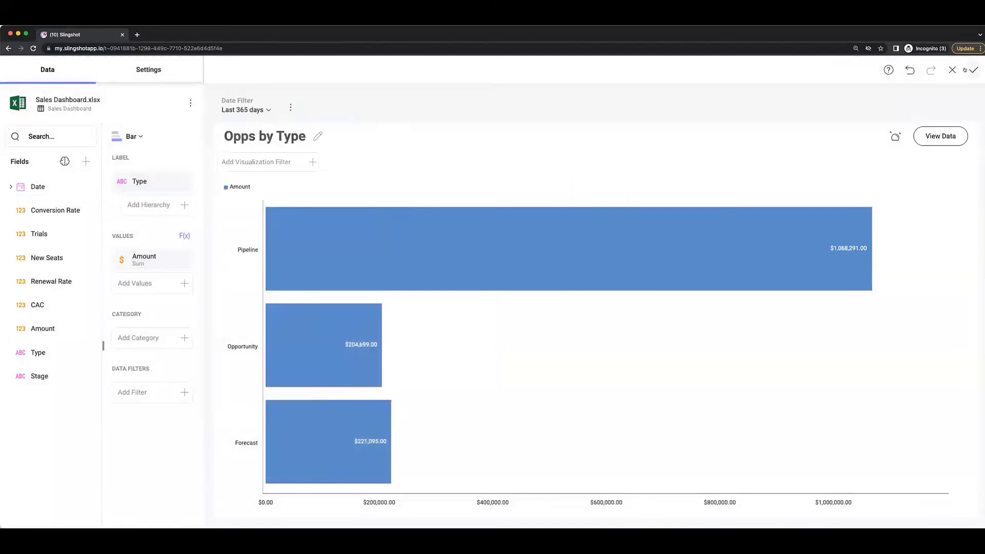
left_click(973, 70)
Step: Duplicate the Trials vs Conversion Rate visualization again and open the new copy beside Opps by Type for editing
left_click(477, 126)
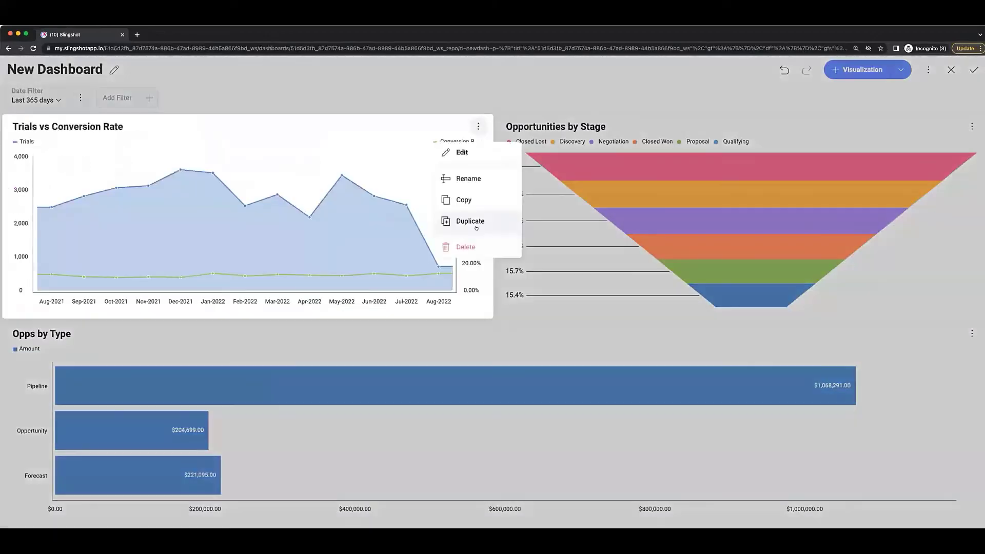
left_click(479, 221)
left_click(971, 333)
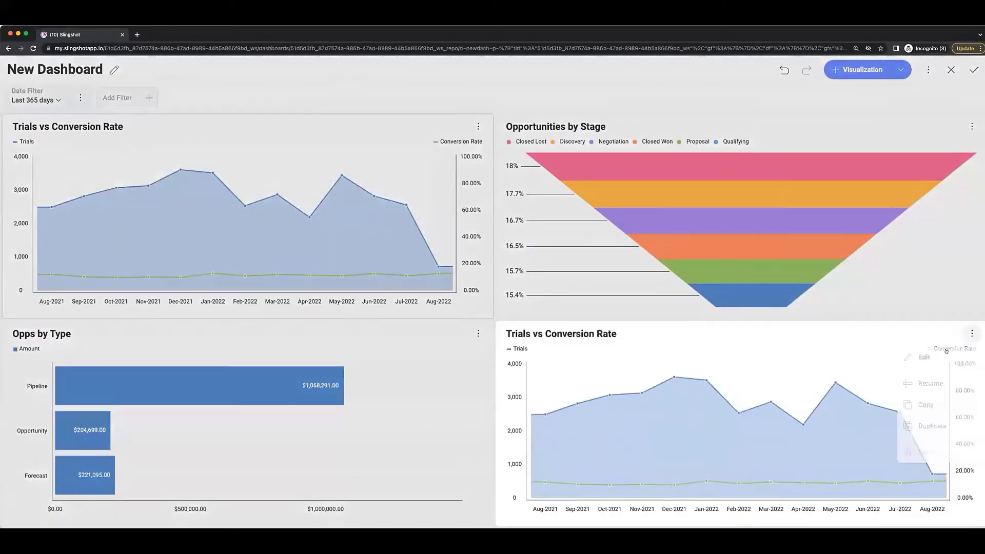
left_click(924, 359)
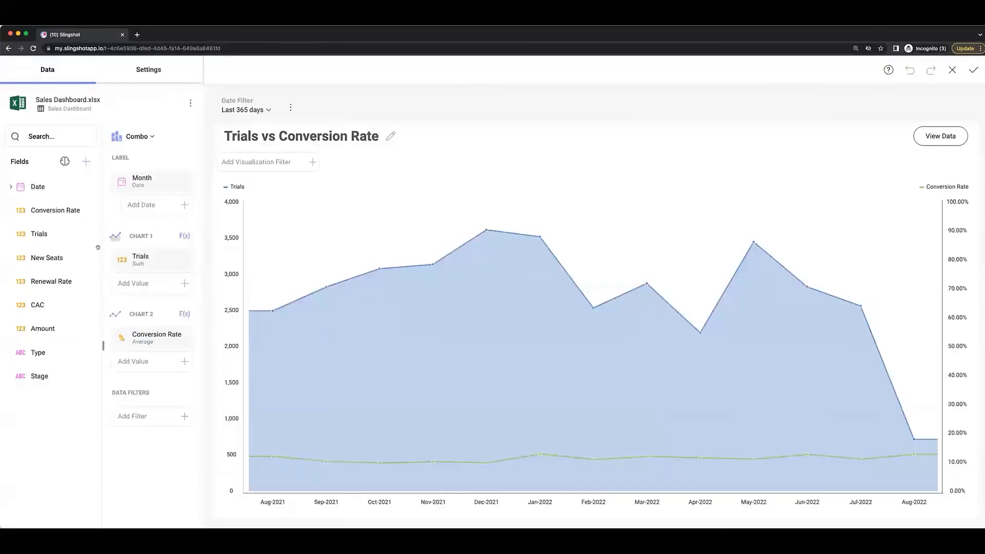
Step: Change the copy to a Line chart and replace Trials and Conversion Rate with CAC as the value
left_click(136, 136)
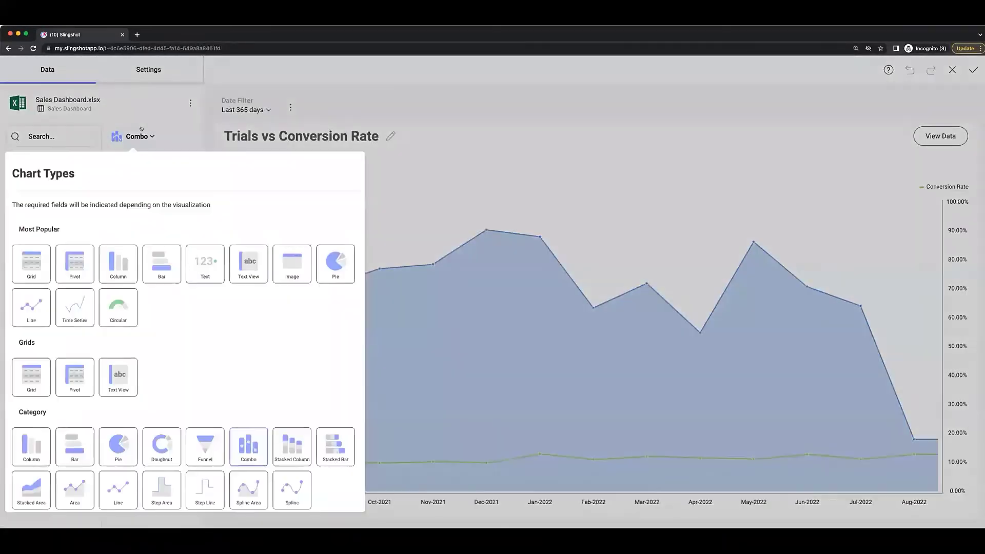
left_click(24, 303)
left_click_drag(41, 305, 102, 270)
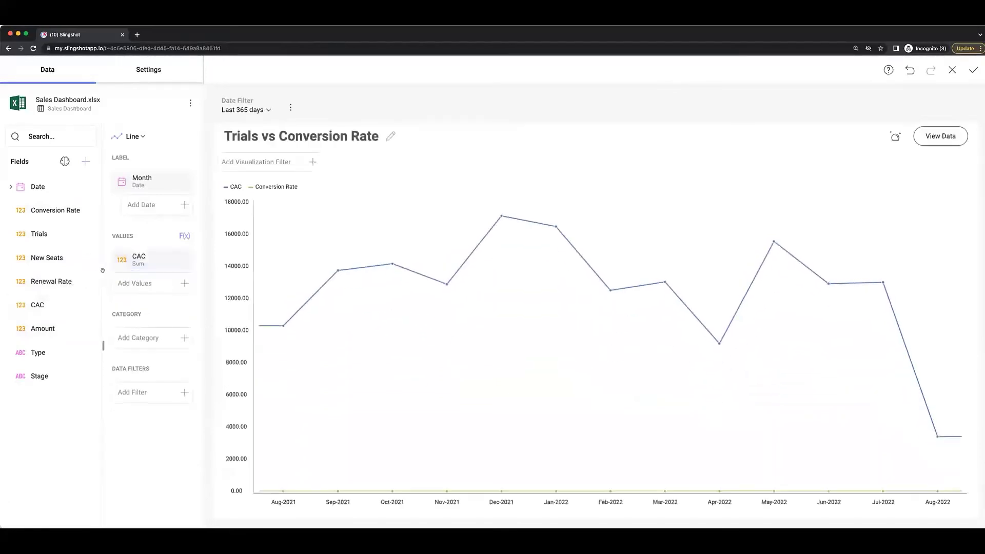
Step: Format CAC as Currency with 0 fraction digits and set its aggregation to Average
left_click(119, 264)
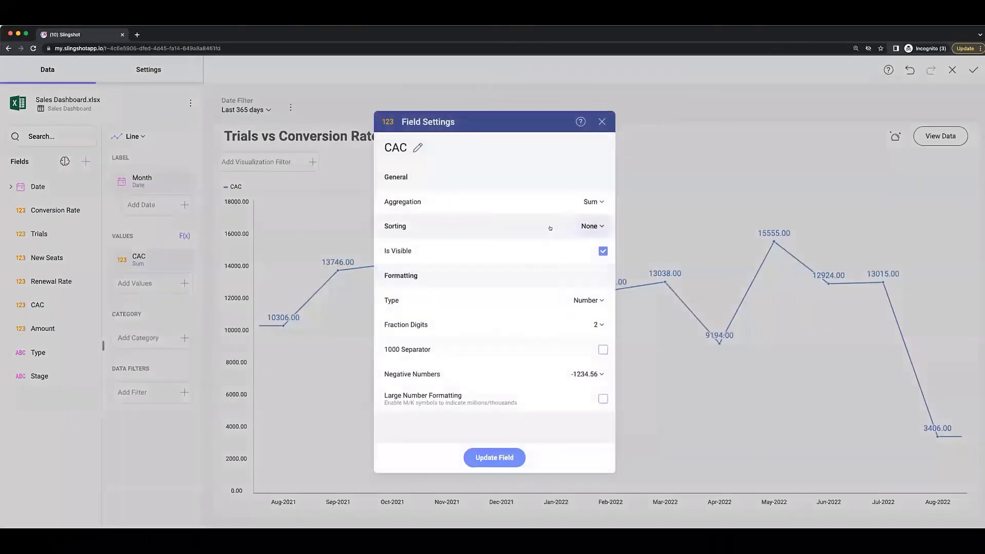
left_click(598, 297)
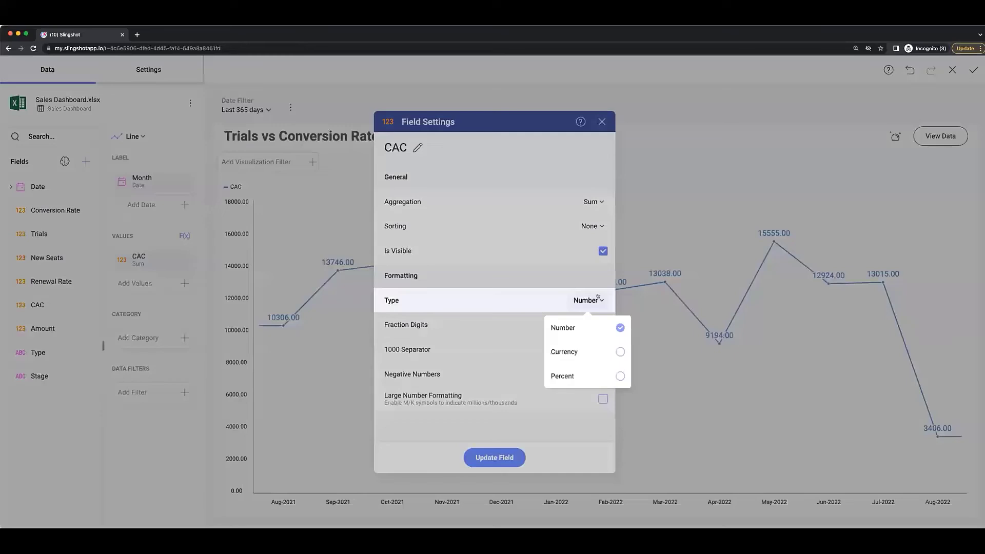
left_click(598, 357)
left_click(595, 349)
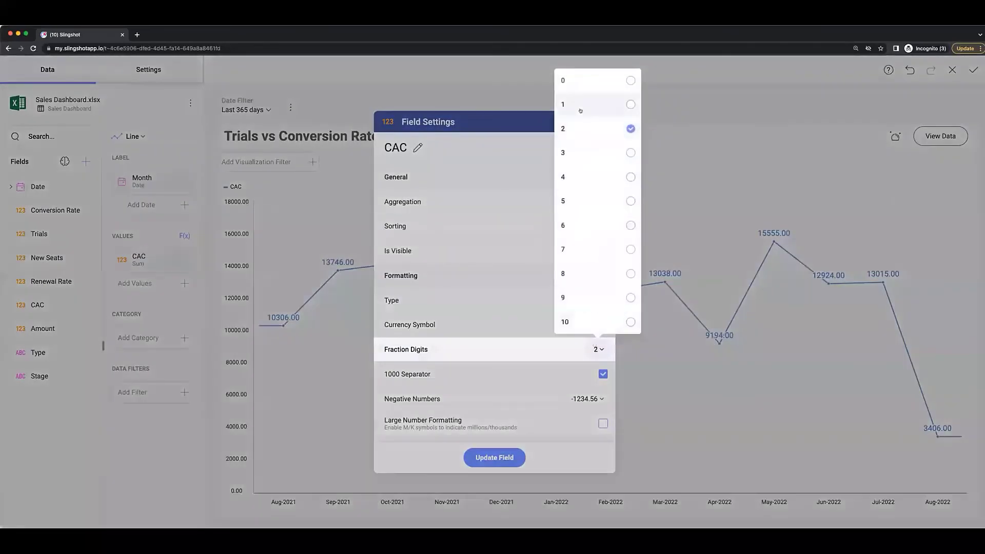
left_click(579, 81)
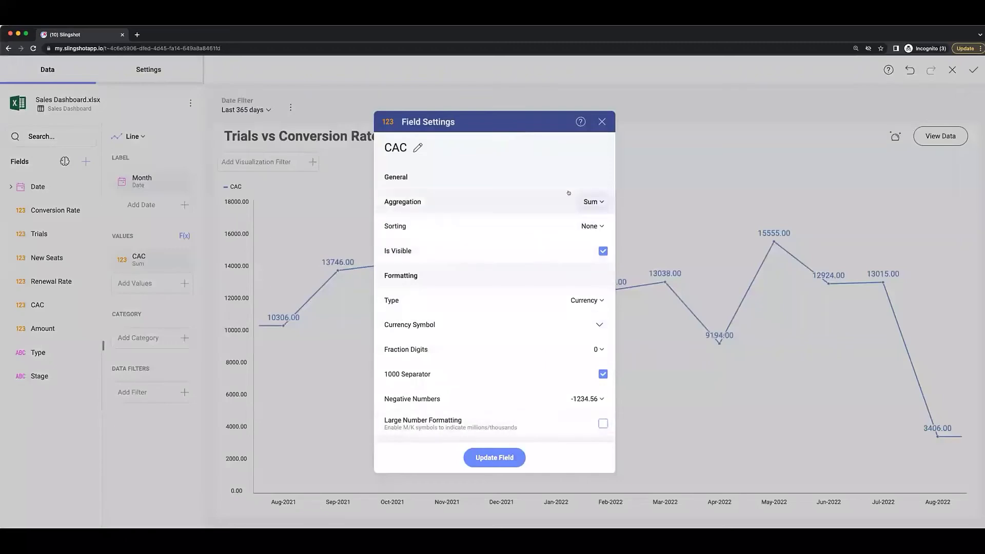
left_click(592, 202)
left_click(560, 253)
left_click(493, 457)
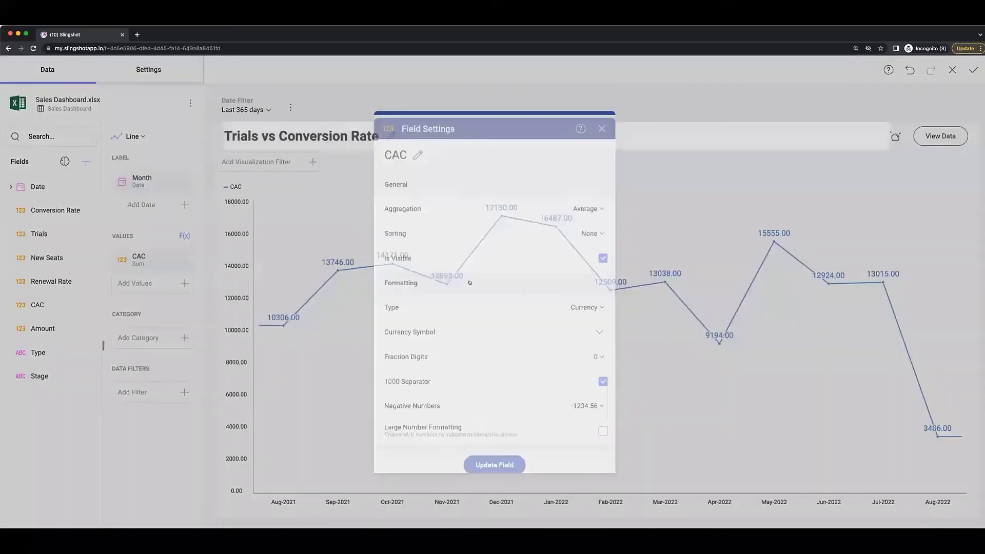
Step: Rename the line chart visualization as CAC and save it to the dashboard
left_click(390, 136)
type("C")
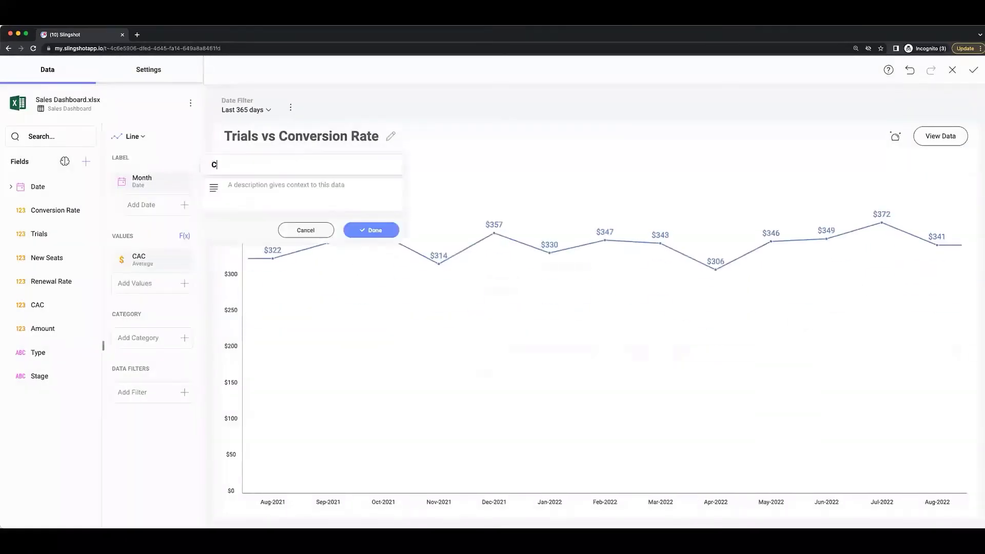
type("AC")
key("Return")
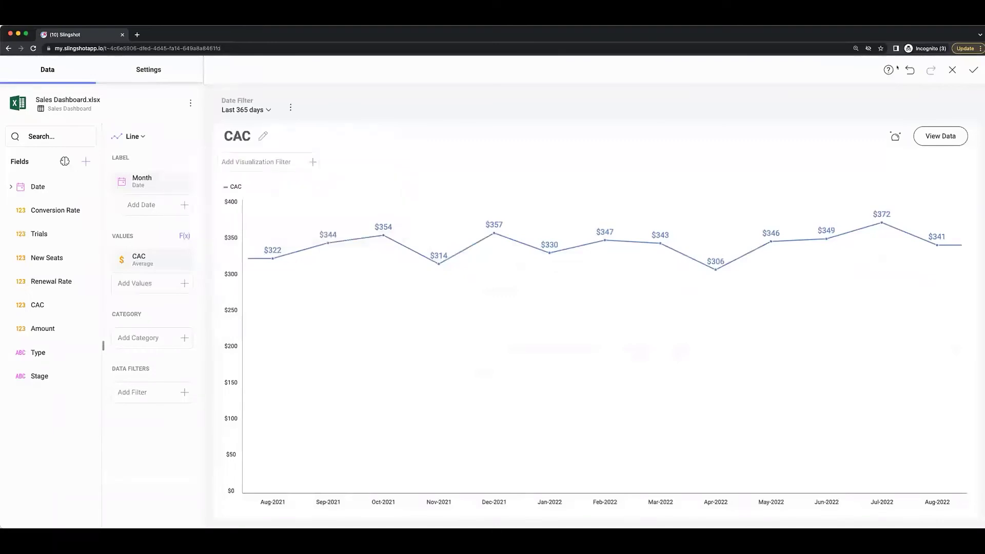
left_click(967, 63)
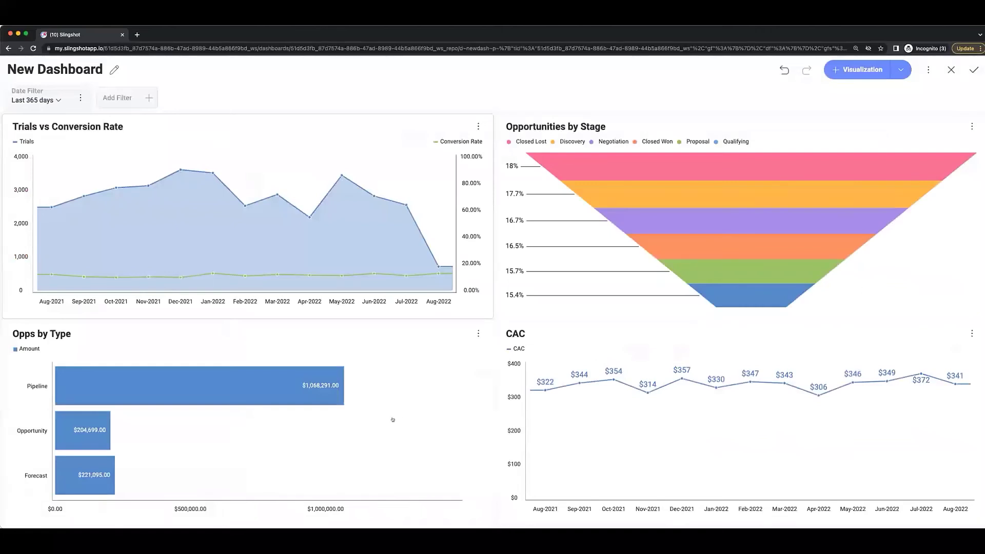
Step: Narrow the Opps by Type and CAC visualizations to about a third of the dashboard width each
left_click(472, 397)
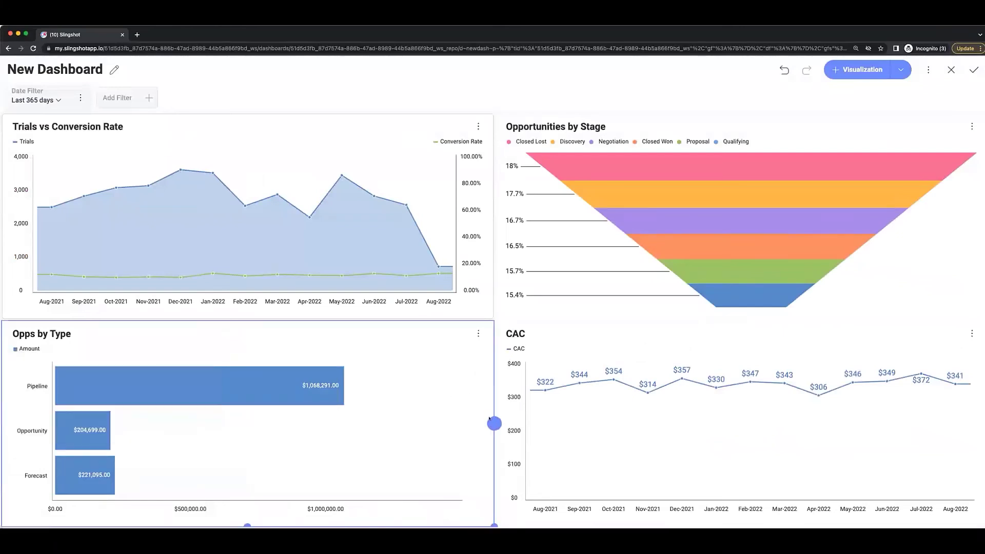
left_click_drag(493, 422, 330, 422)
left_click(624, 433)
left_click_drag(839, 423, 642, 424)
Step: Narrow Opportunities by Stage to about a quarter of the dashboard width and widen Trials vs Conversion Rate to the outer edge of CAC
left_click(592, 243)
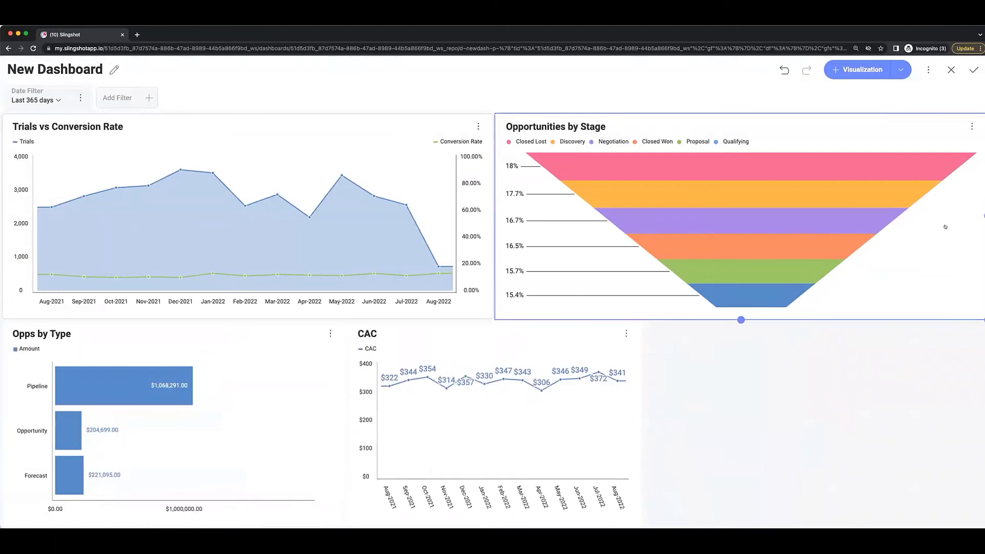
left_click_drag(982, 215, 755, 215)
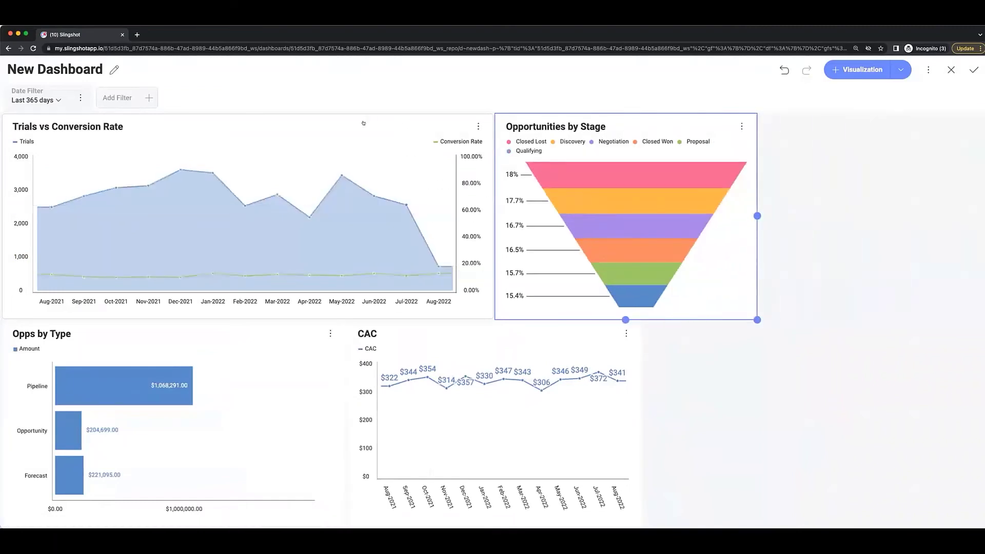
left_click(449, 234)
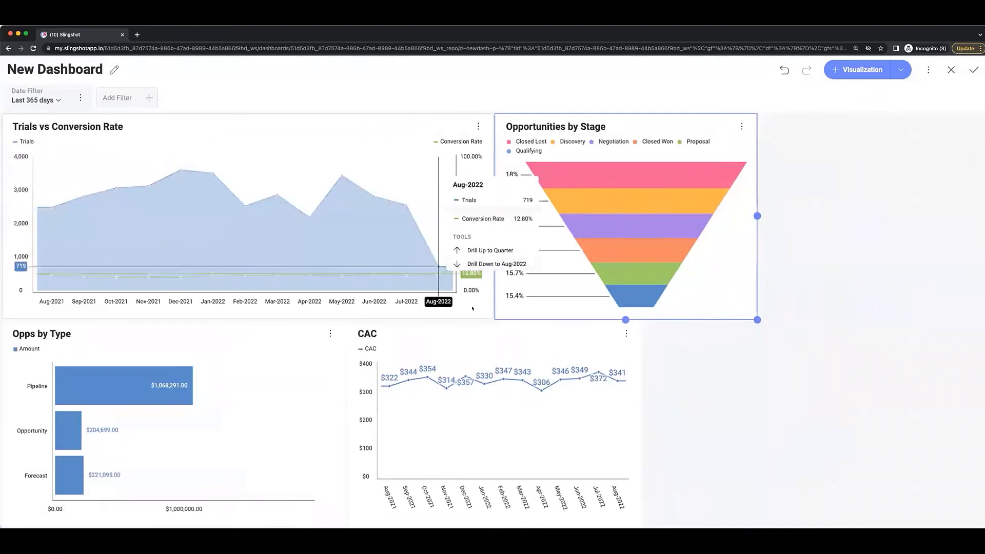
left_click(475, 312)
left_click_drag(493, 233, 628, 209)
Step: Stretch the Opportunities by Stage funnel downward so it spans both rows of the dashboard
left_click(815, 300)
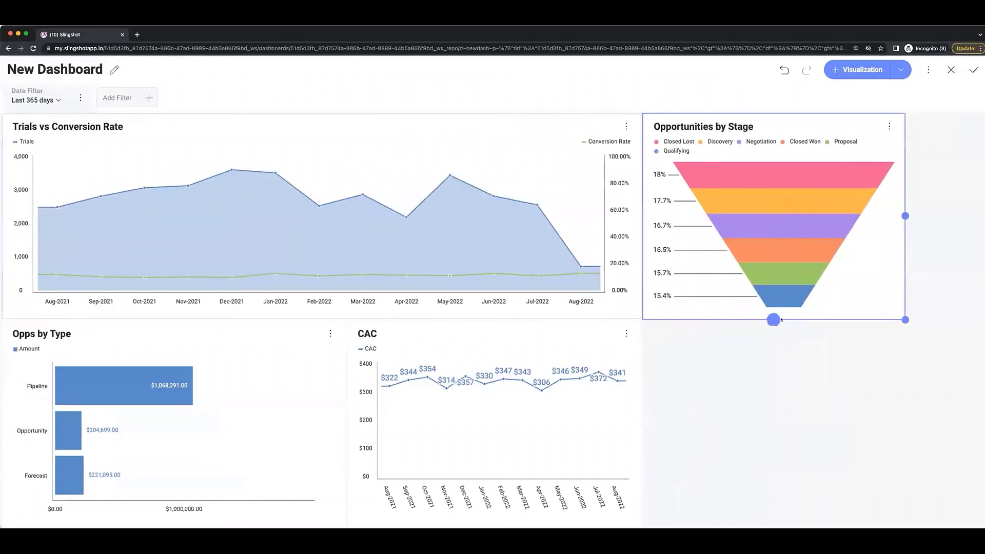
left_click_drag(773, 319, 786, 524)
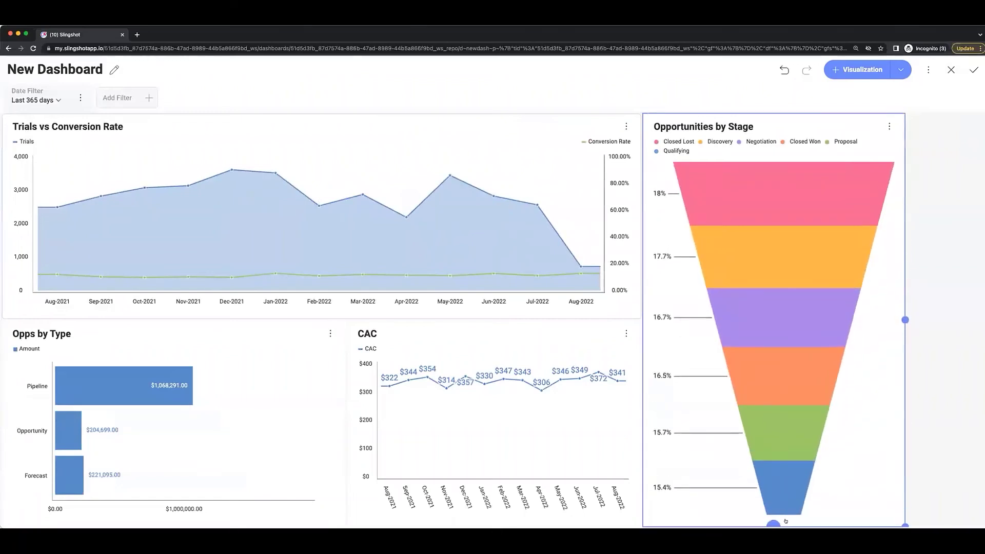
left_click(586, 388)
mouse_move(641, 423)
left_mouse_down()
mouse_move(621, 419)
mouse_move(641, 422)
left_mouse_up()
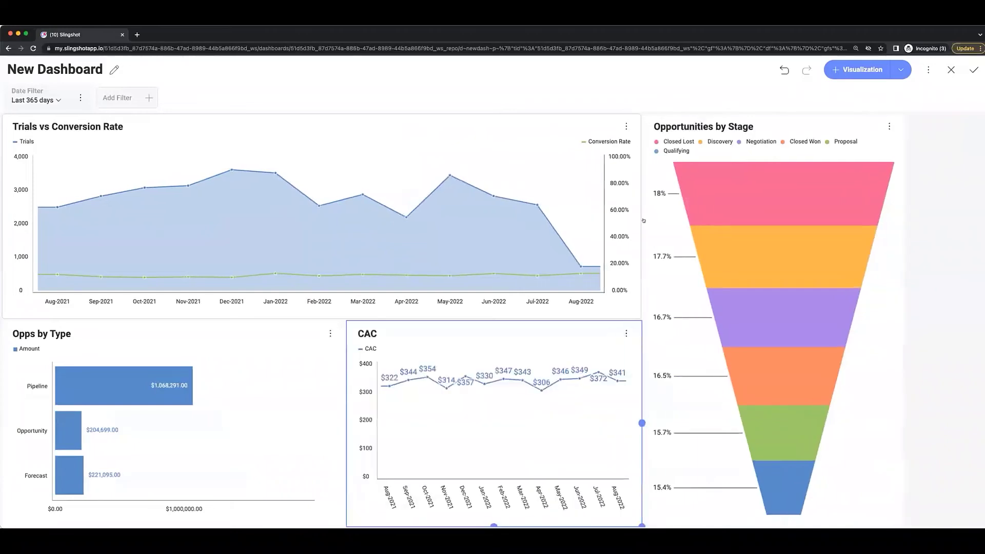
left_click(646, 329)
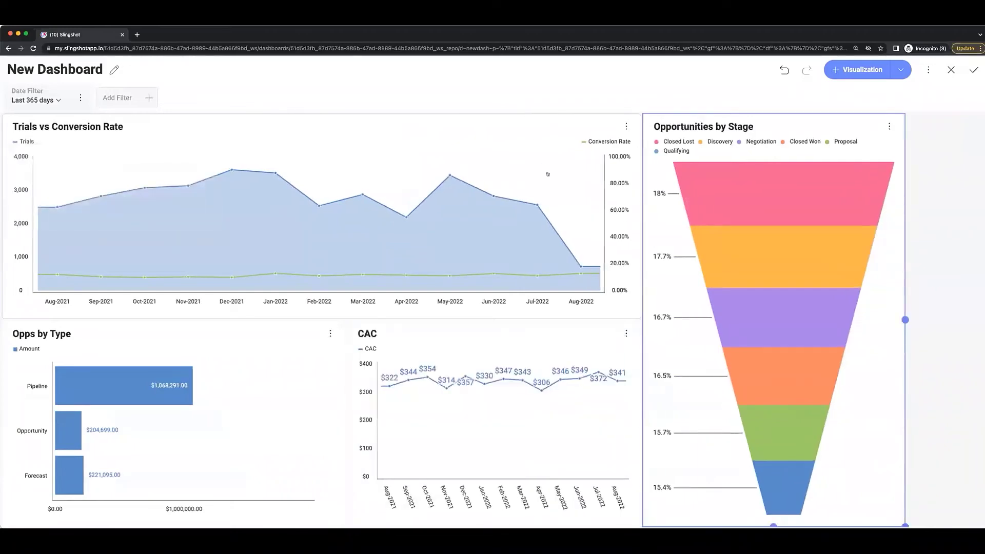
Step: Widen Trials vs Conversion Rate slightly and extend CAC to the same edge beside the funnel
left_click(621, 303)
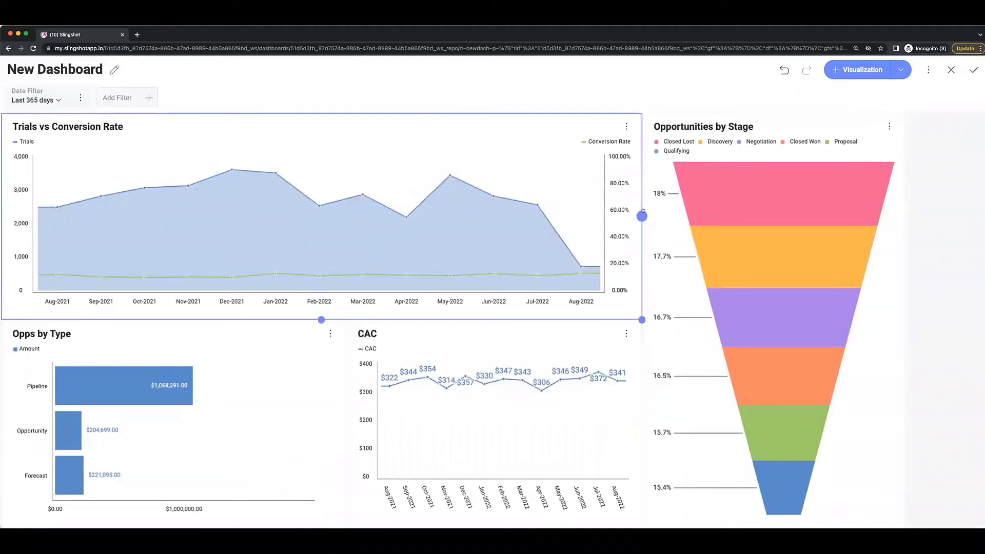
left_click_drag(641, 216, 706, 214)
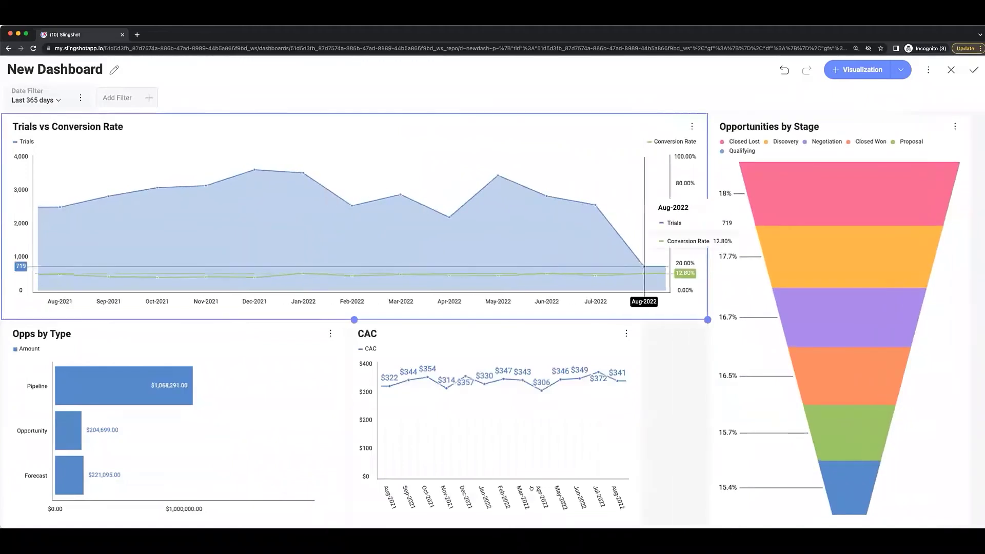
left_click(620, 419)
left_click_drag(641, 422, 708, 421)
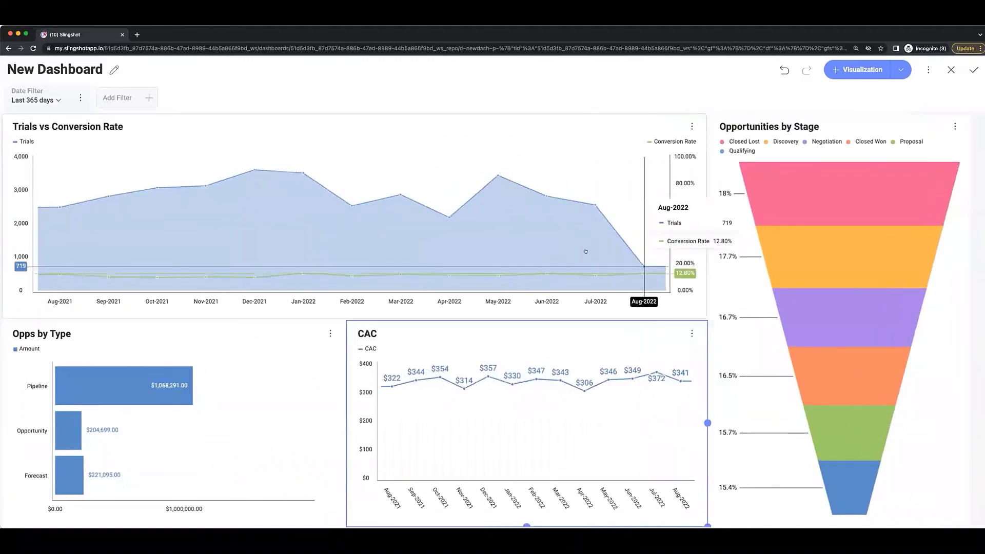
Step: Switch the dashboard theme to the palette with light blue as its main chart color
left_click(921, 69)
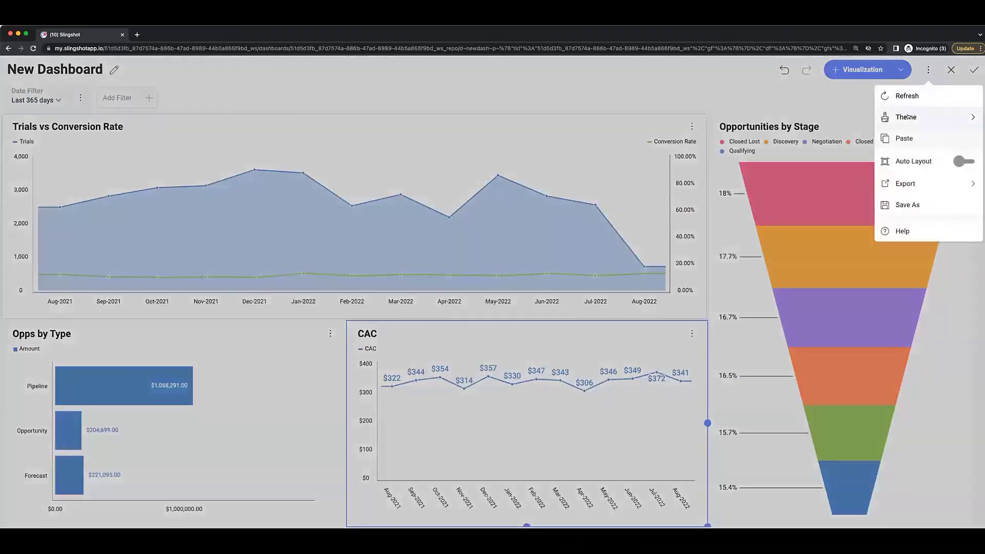
left_click(906, 117)
left_click(908, 141)
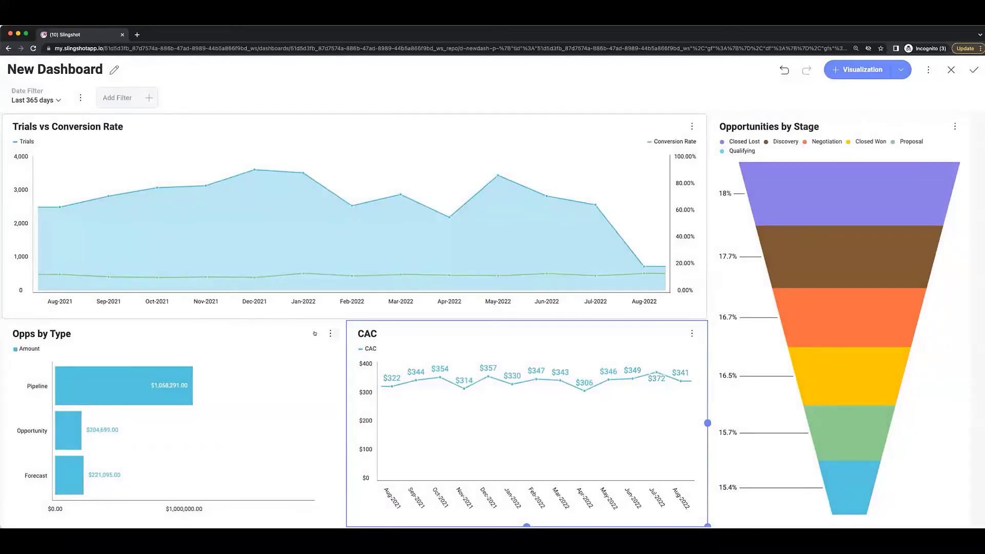
Step: Set the start color of the Opps by Type bar chart to orange and keep the change on the dashboard
left_click(330, 333)
left_click(334, 357)
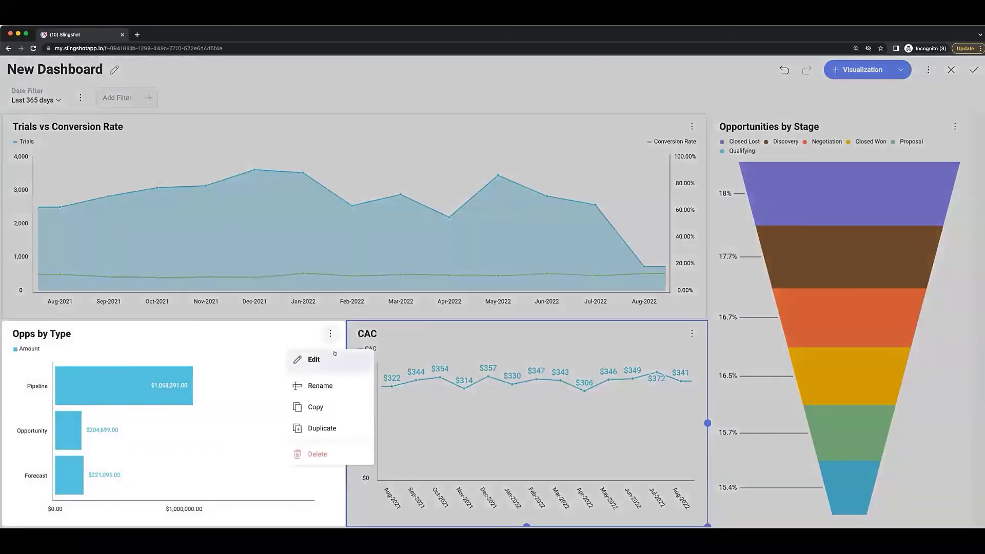
left_click(128, 70)
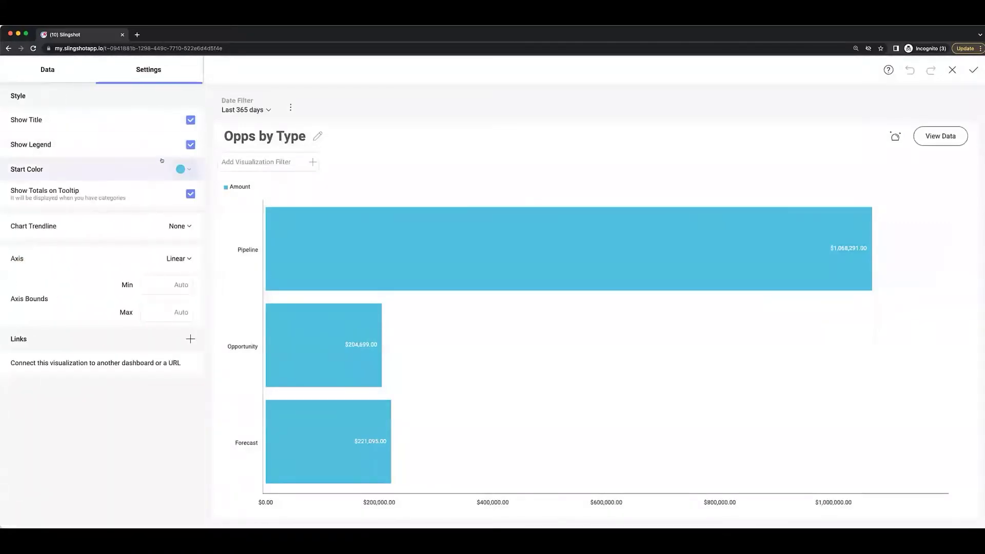
left_click(182, 169)
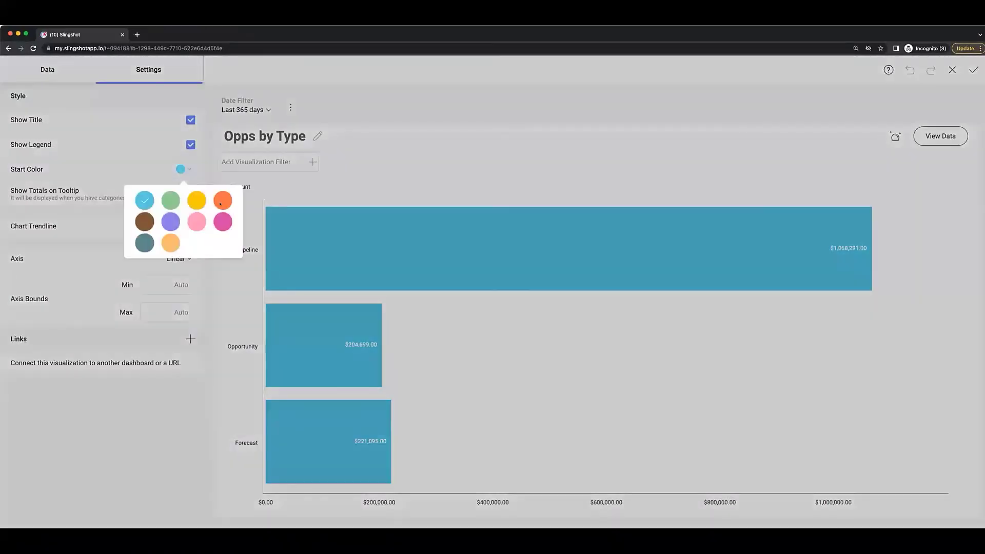
left_click(222, 201)
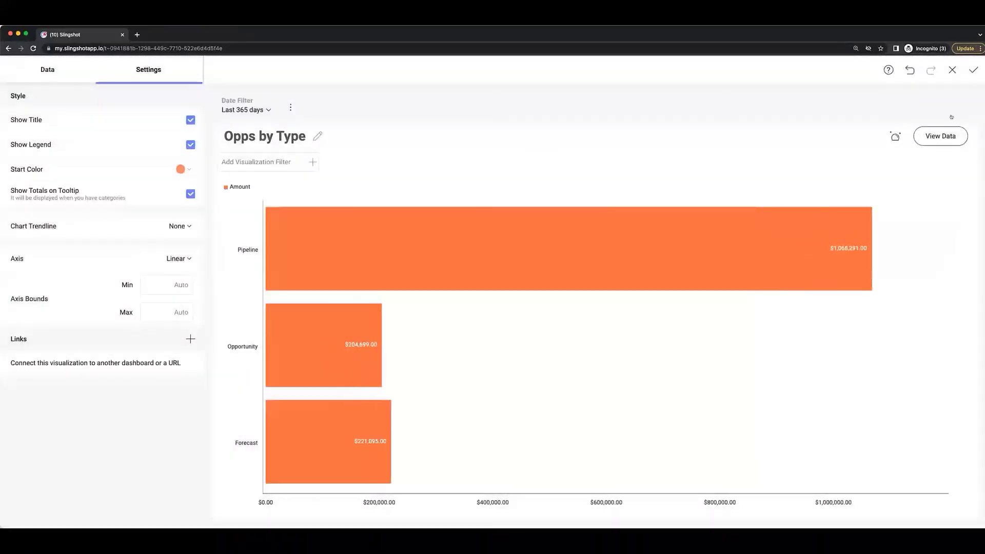
left_click(973, 70)
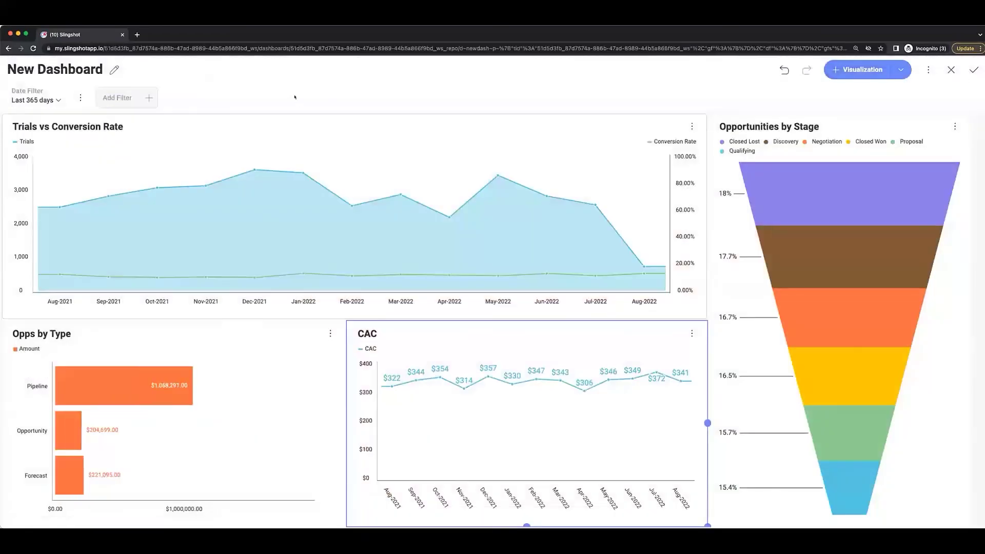
Step: Rename the dashboard as "The Perfect Sales Dashboard"
left_click(120, 69)
type("The Perf")
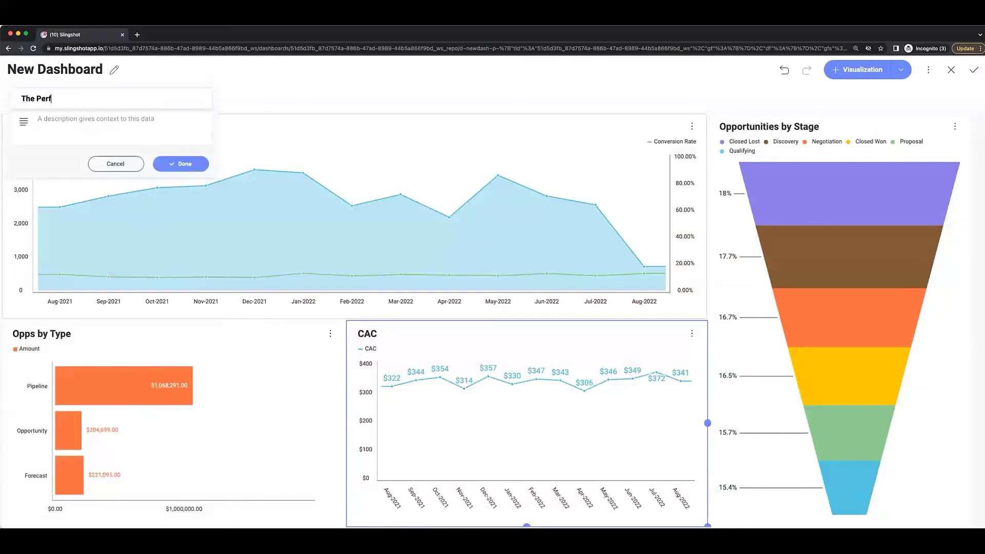
type("ect Sales Dashboard")
key("Return")
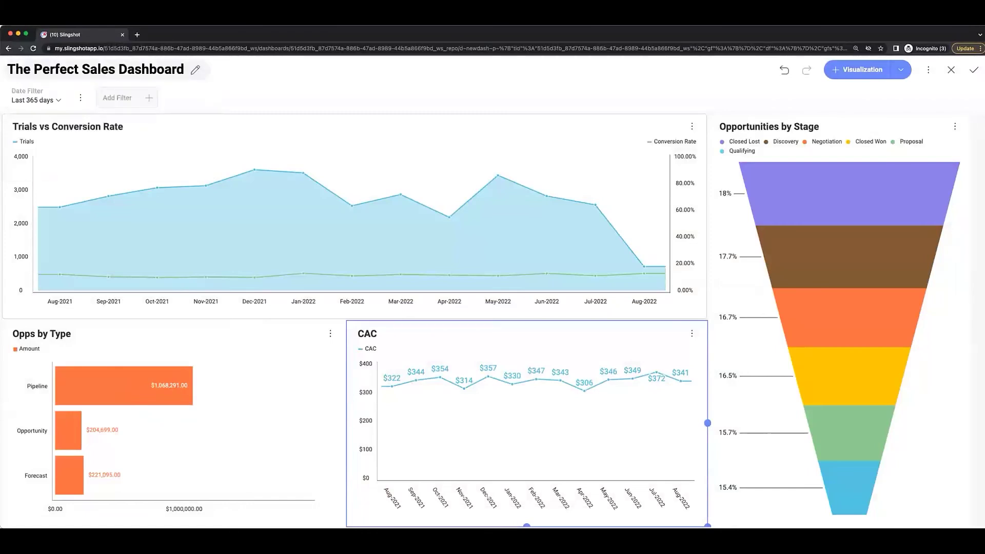
Step: Save the dashboard in the Sales workspace, in Section 1 of the Workspace Dashboards list
left_click(972, 68)
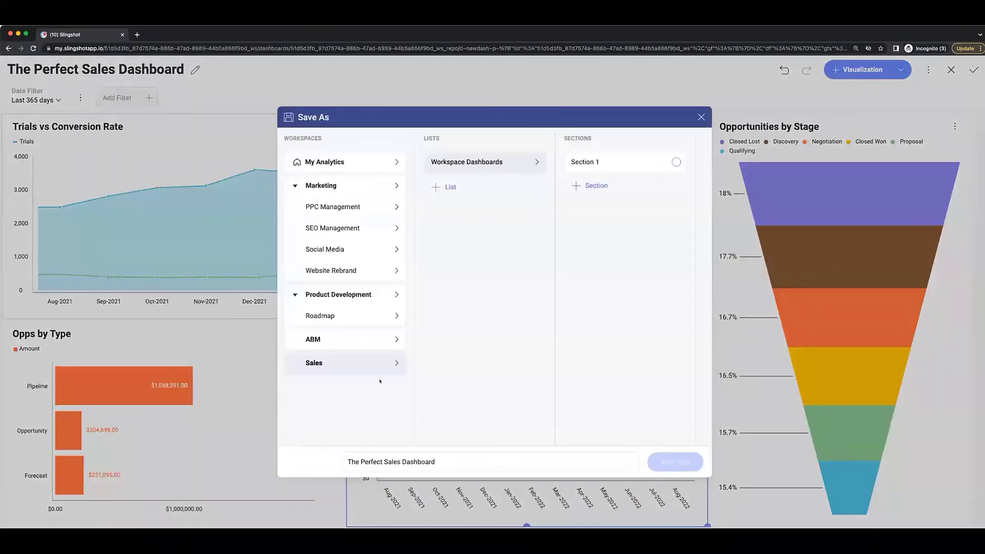
left_click(574, 161)
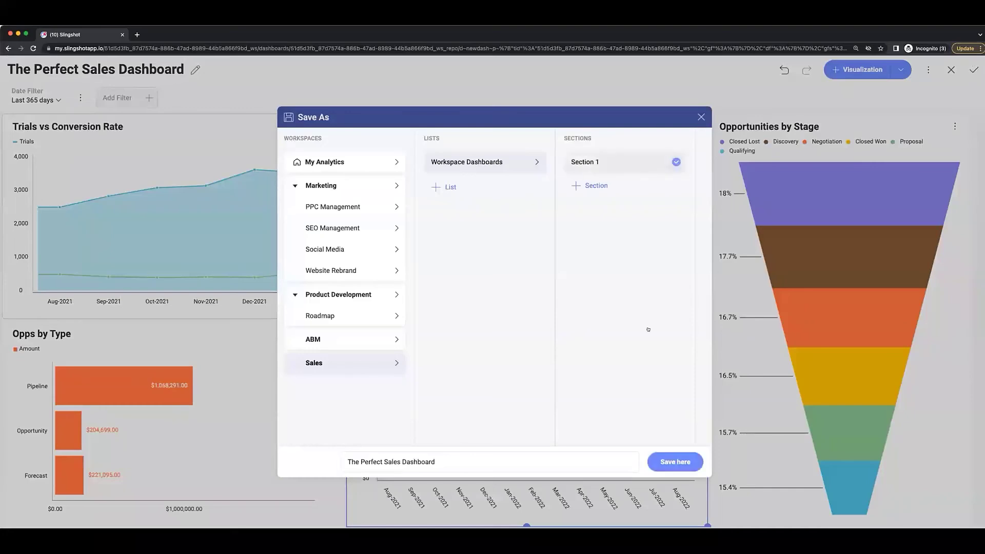
left_click(677, 457)
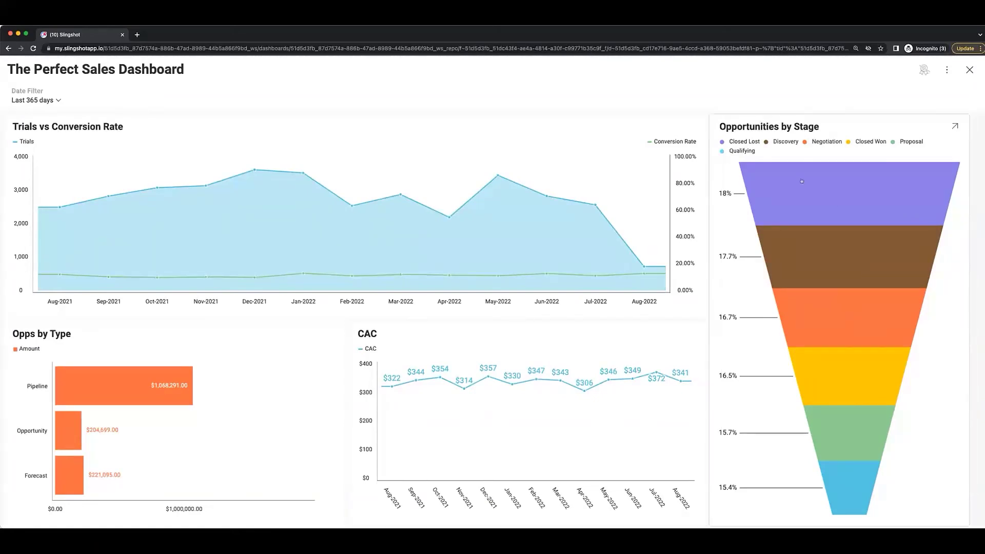
left_click(946, 68)
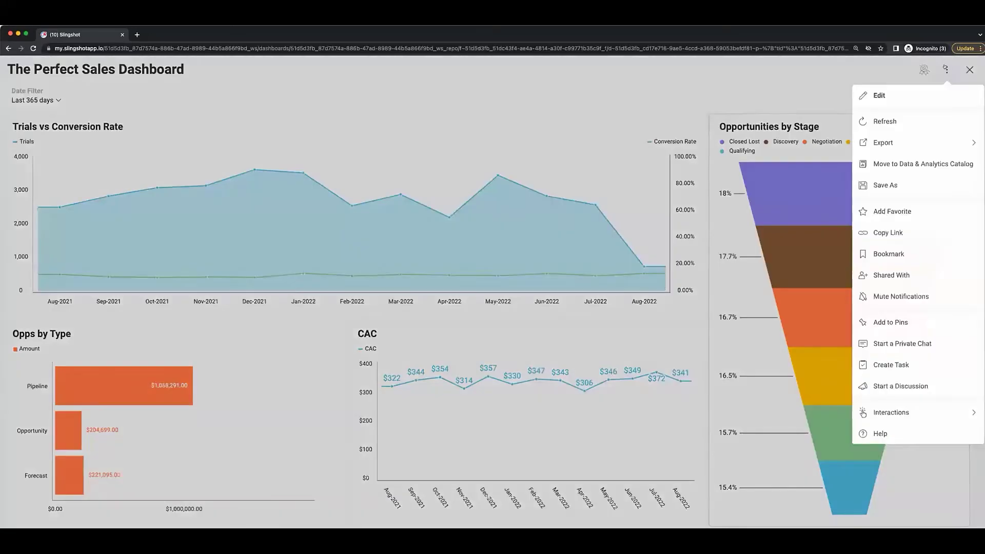
left_click(909, 141)
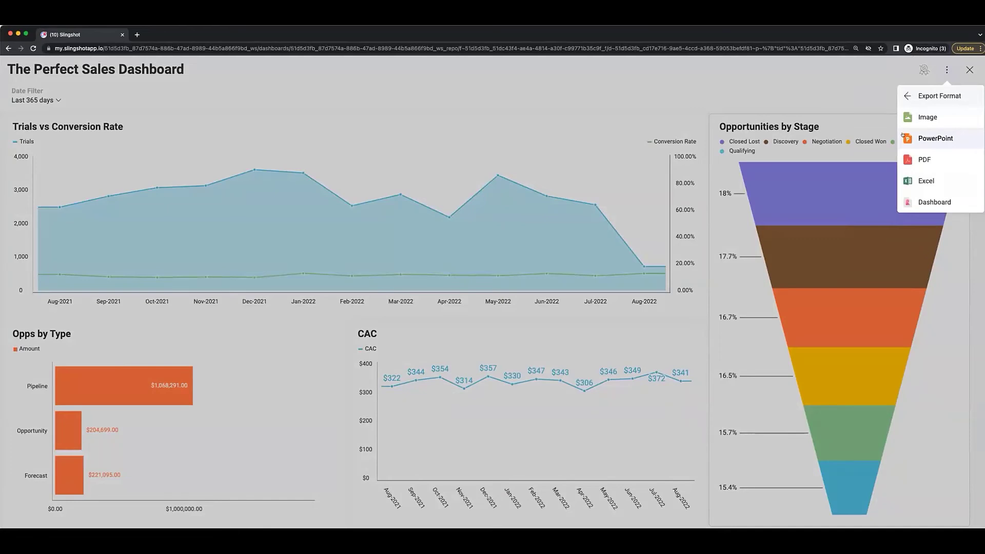
left_click(908, 95)
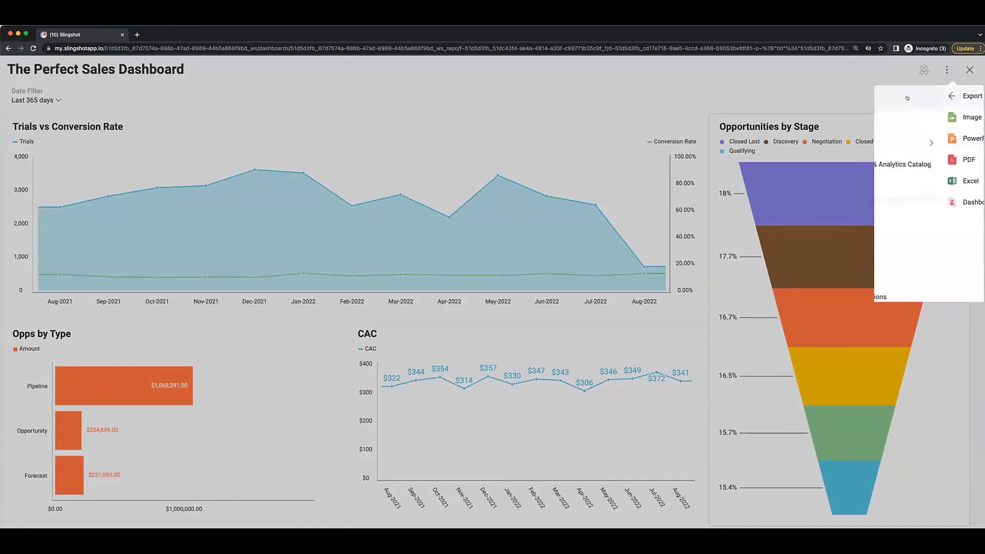
left_click(918, 96)
left_click(972, 69)
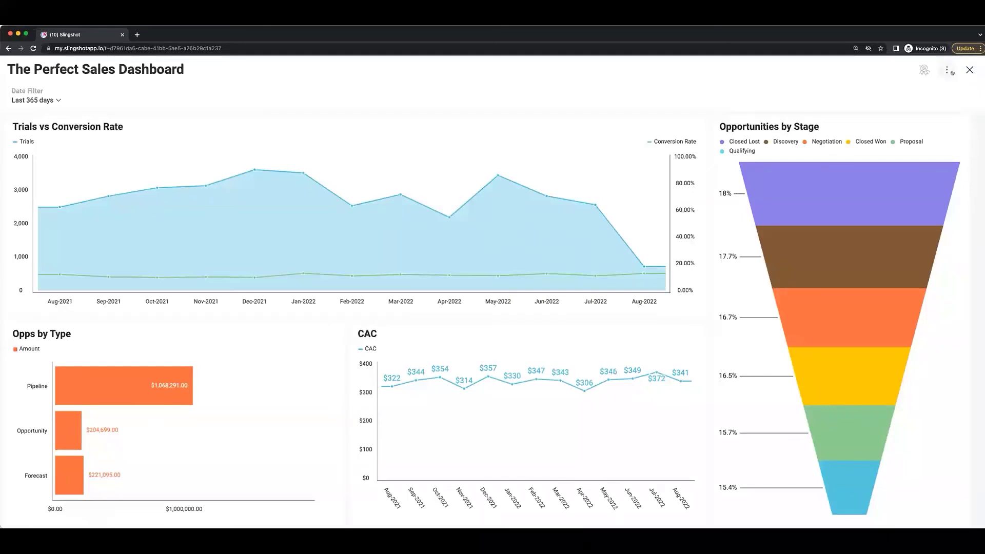
Step: Start a discussion about the dashboard named "CAC" in the Sales workspace's Workspace Discussion list
left_click(948, 71)
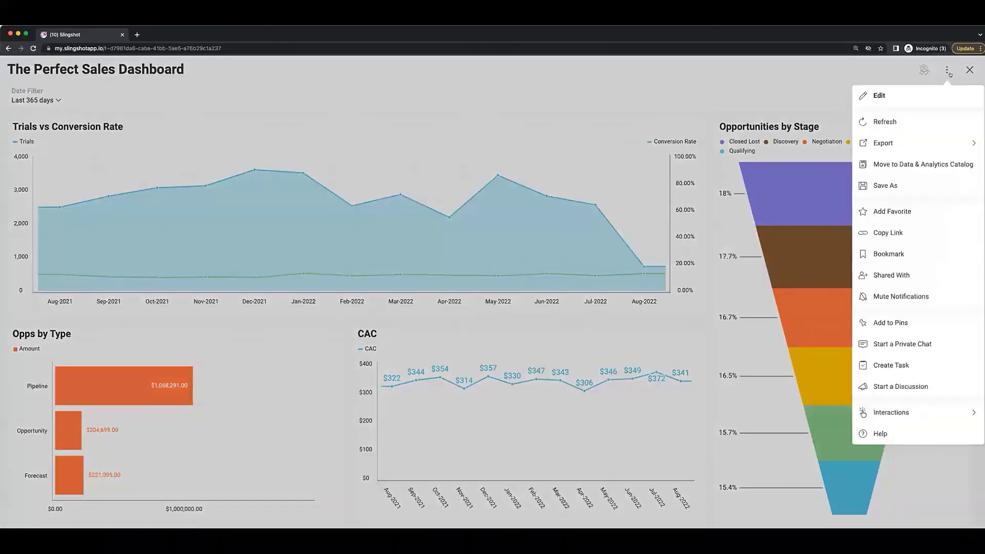
left_click(933, 391)
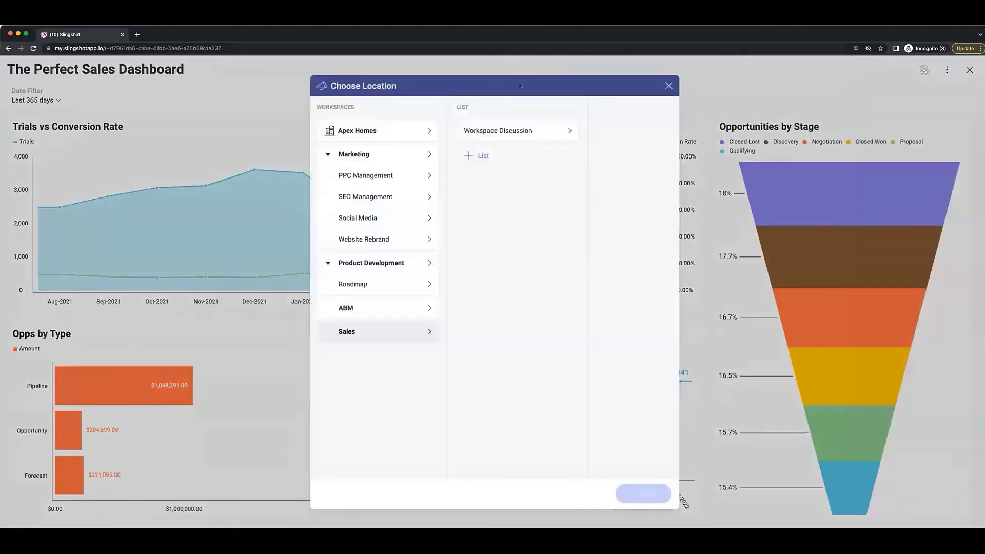
left_click(538, 129)
left_click(582, 155)
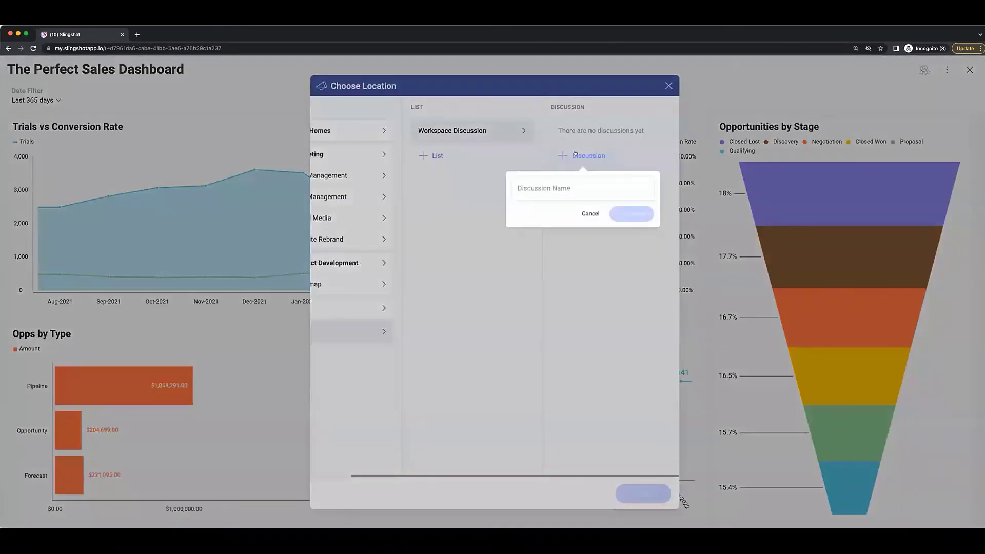
type("CAC")
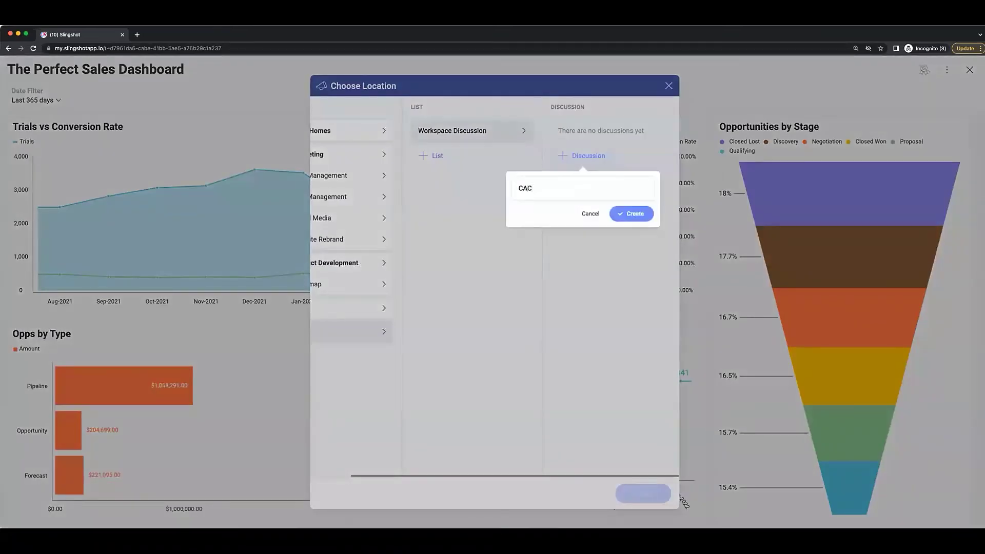
left_click(637, 213)
left_click(647, 491)
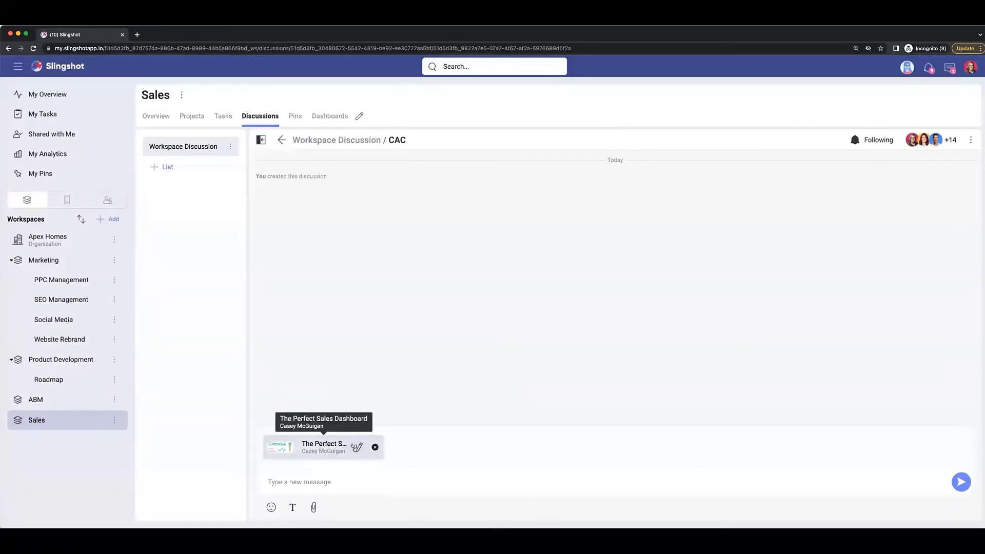
Step: Capture a screenshot of the maximized CAC chart from the dashboard attached to the discussion message
left_click(357, 447)
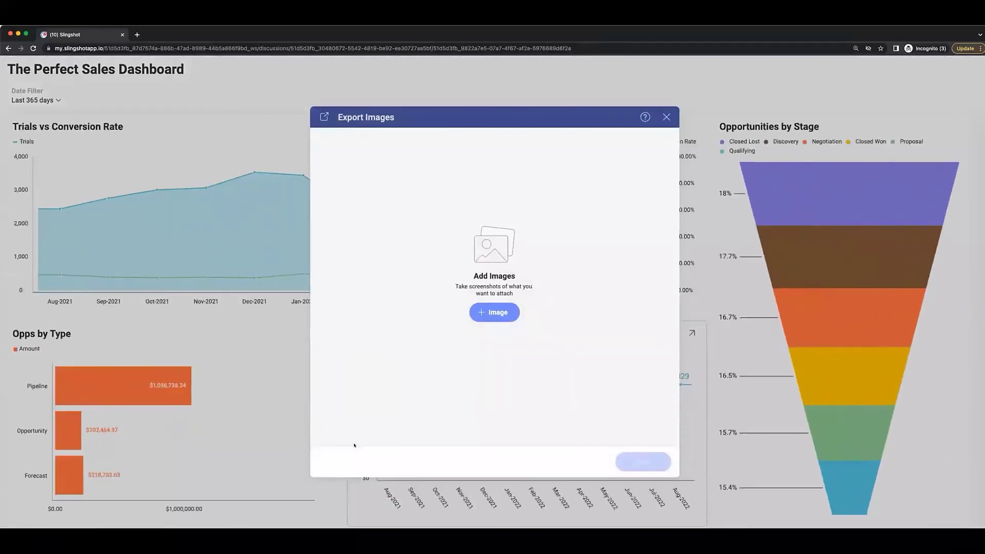
left_click(494, 312)
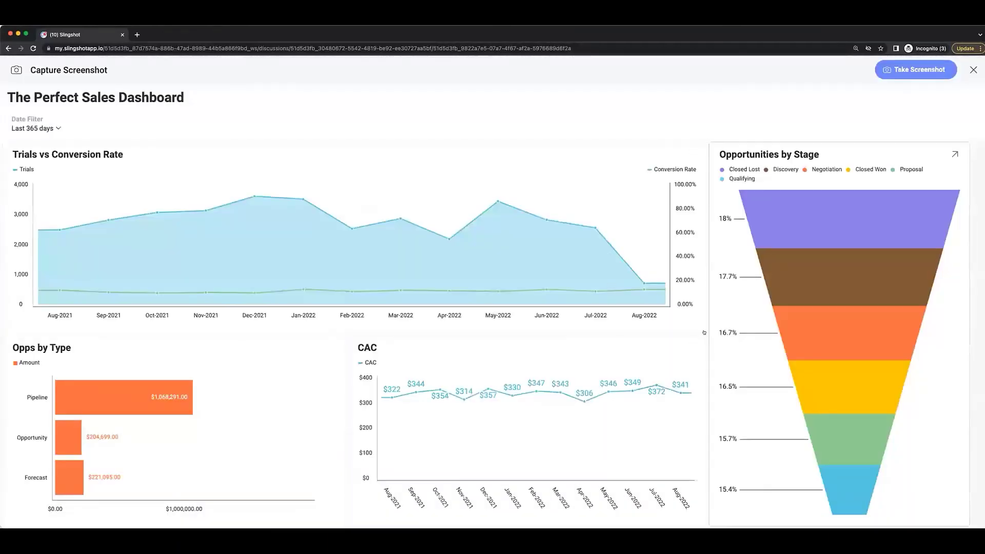
left_click(692, 348)
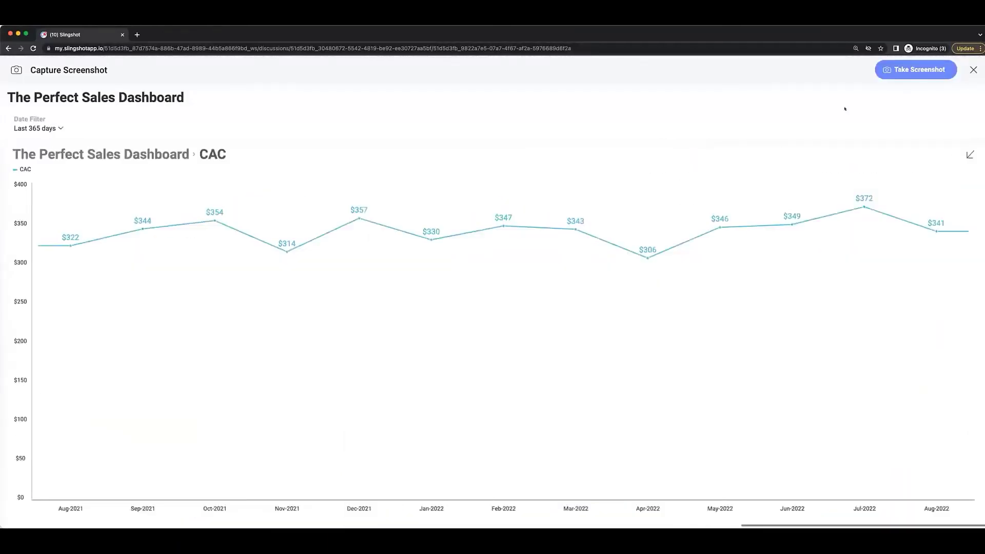
left_click(894, 76)
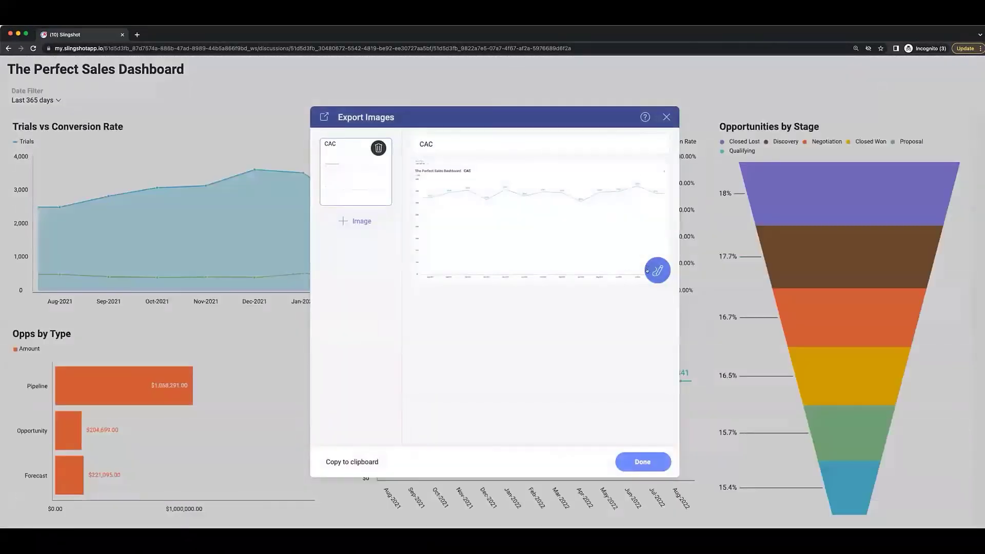
Step: Annotate the CAC screenshot with a red arrow rising from Apr-2022 to beyond Jul-2022 and attach it to the message
left_click(647, 270)
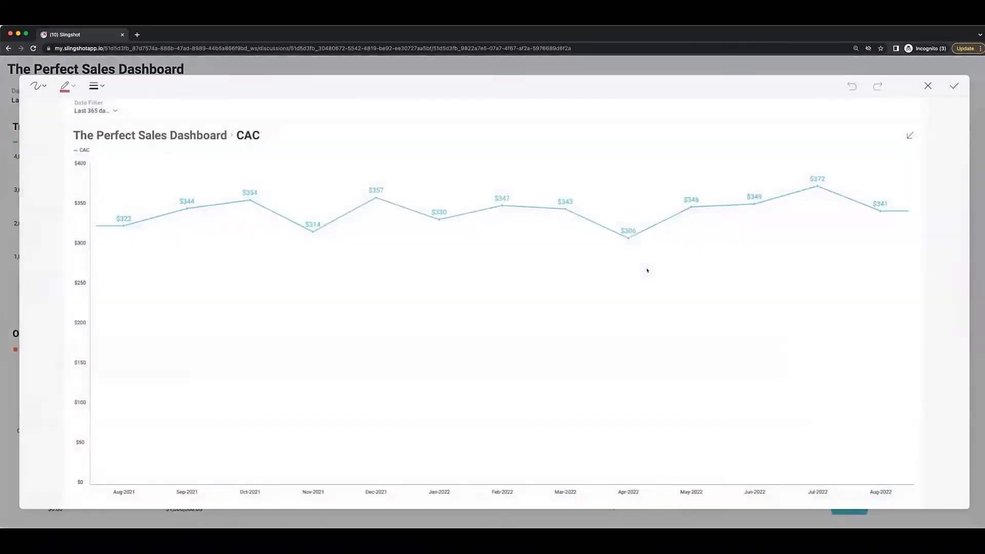
left_click(38, 85)
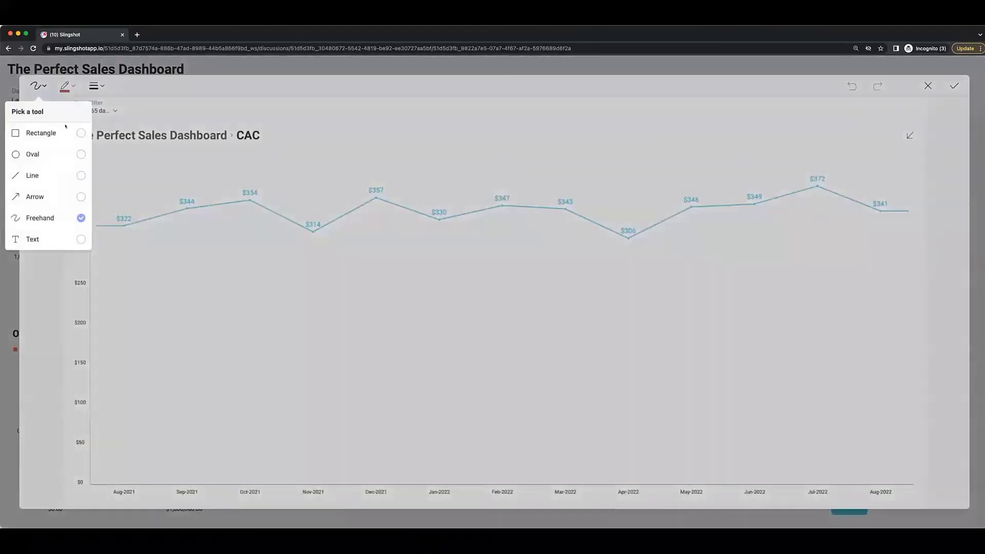
left_click(56, 197)
mouse_move(647, 248)
left_mouse_down()
mouse_move(726, 235)
mouse_move(851, 179)
left_mouse_up()
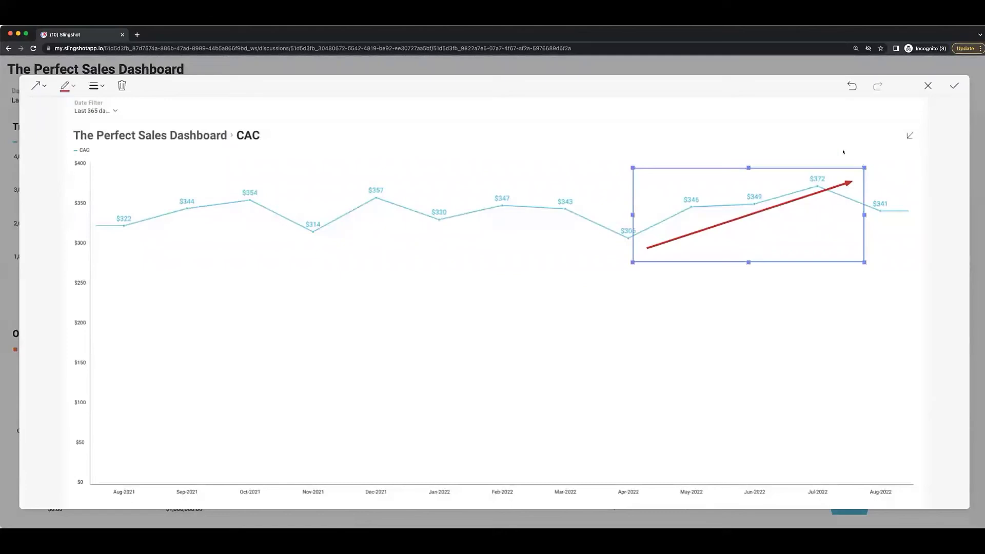
left_click(943, 92)
left_click(954, 85)
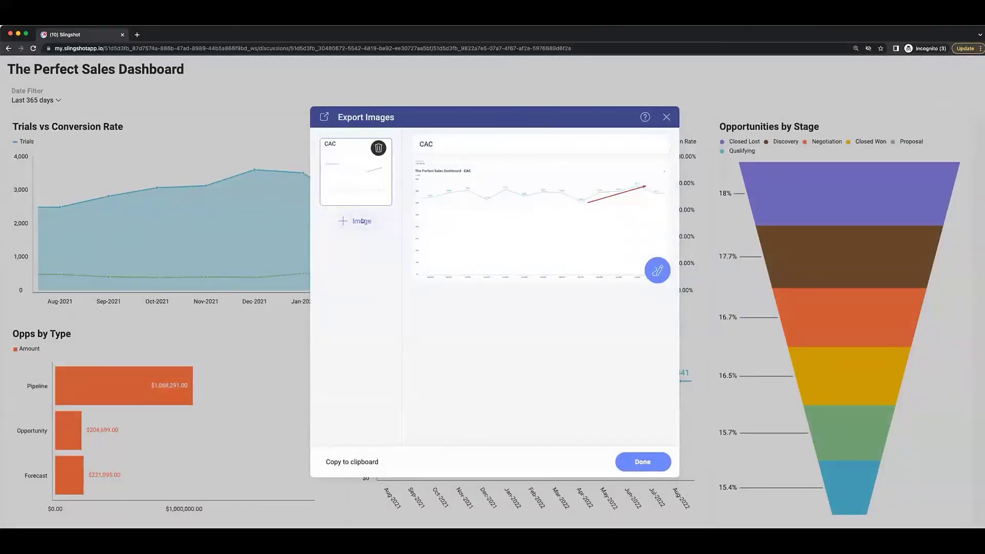
left_click(640, 461)
Step: Mention the colleague by first name and send the message "Why is the CAC going up since April?" with both attachments
left_click(478, 480)
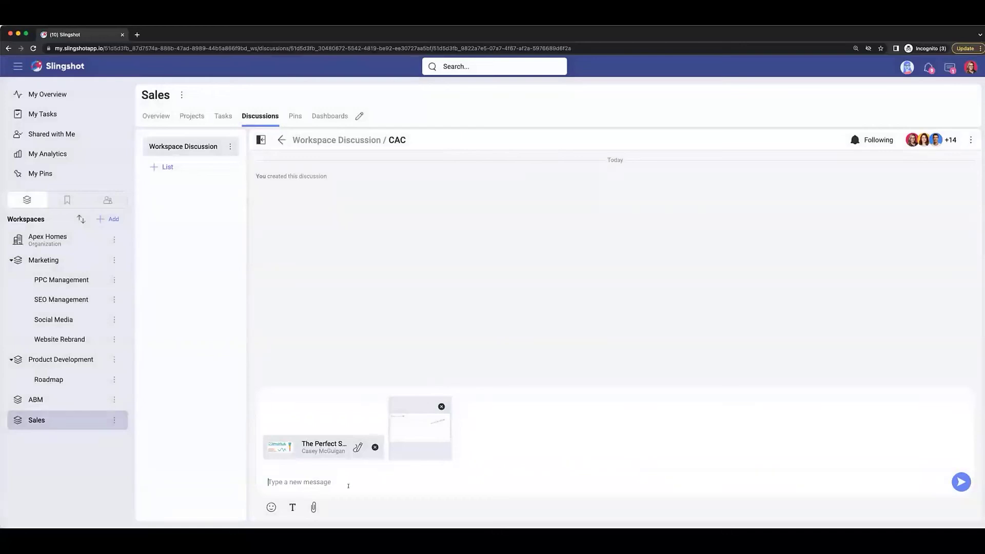
type("@mir")
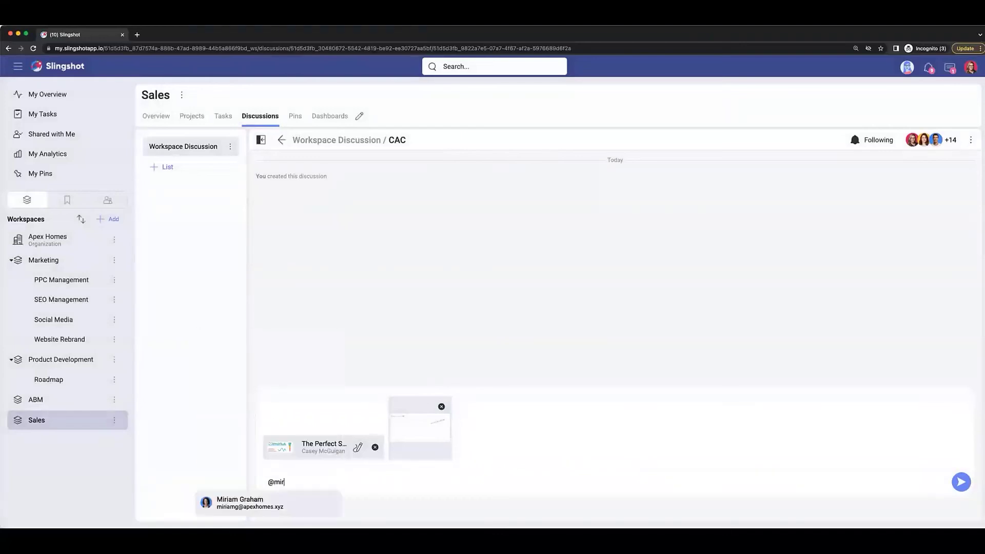
key("Return")
key("BackSpace")
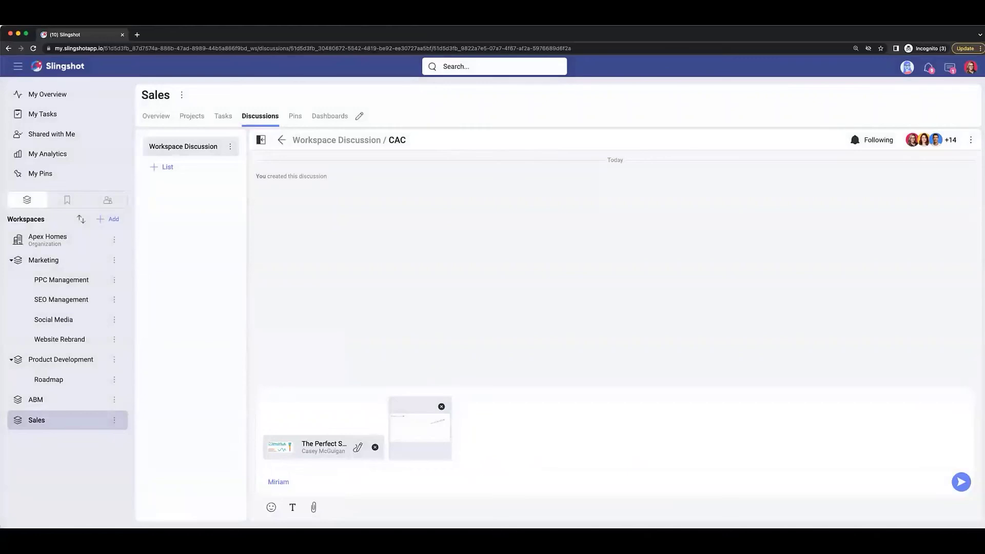
type("Why is the C")
type("AC go")
type("ing u s")
type("om")
key("BackSpace")
key("BackSpace")
key("BackSpace")
type("p since April?")
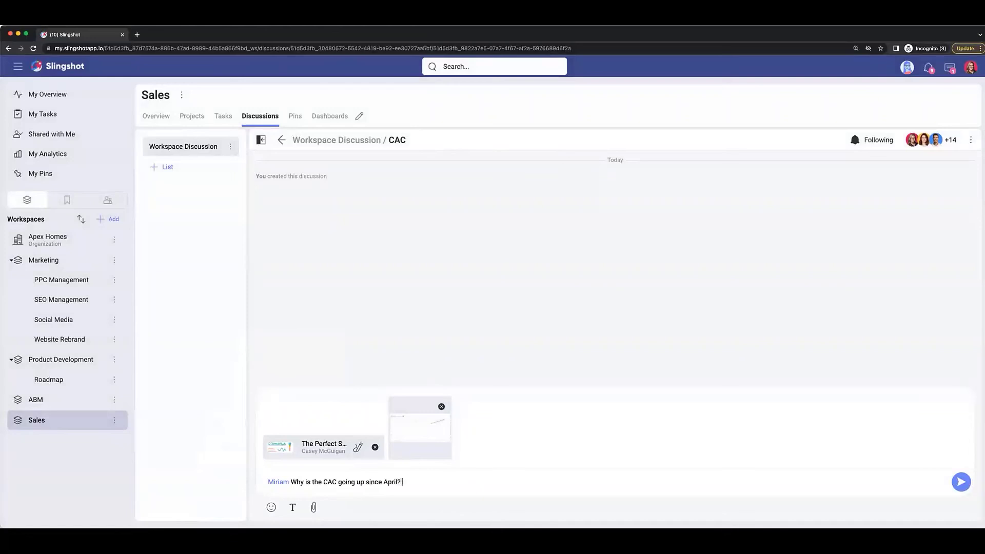
key("Return")
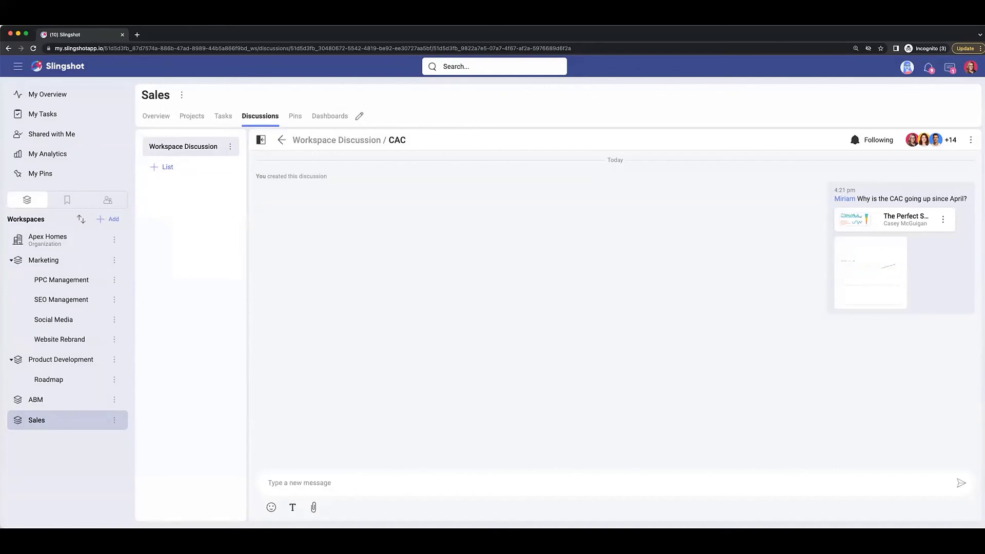
Step: Send the message "Action item" in the CAC discussion
type("Action i")
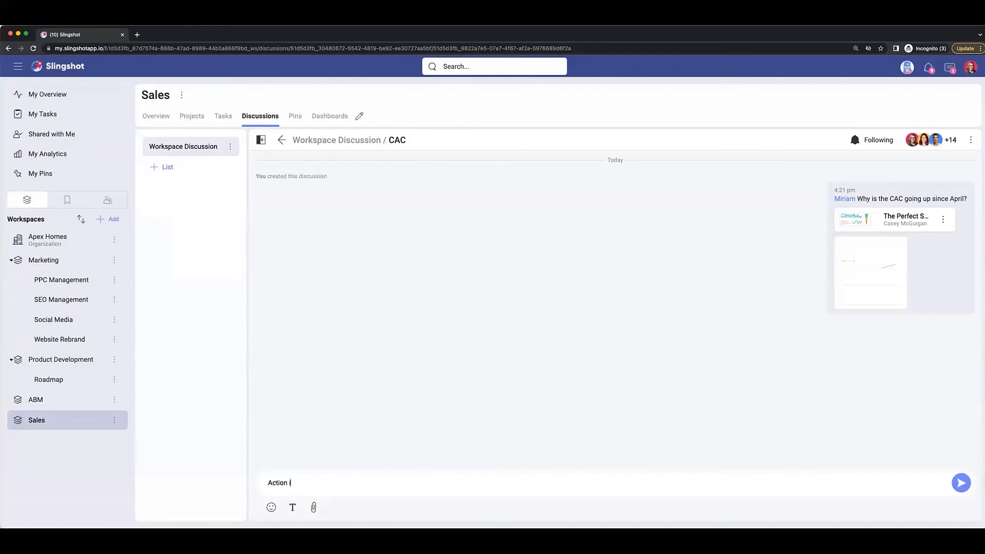
type("tem")
key("Return")
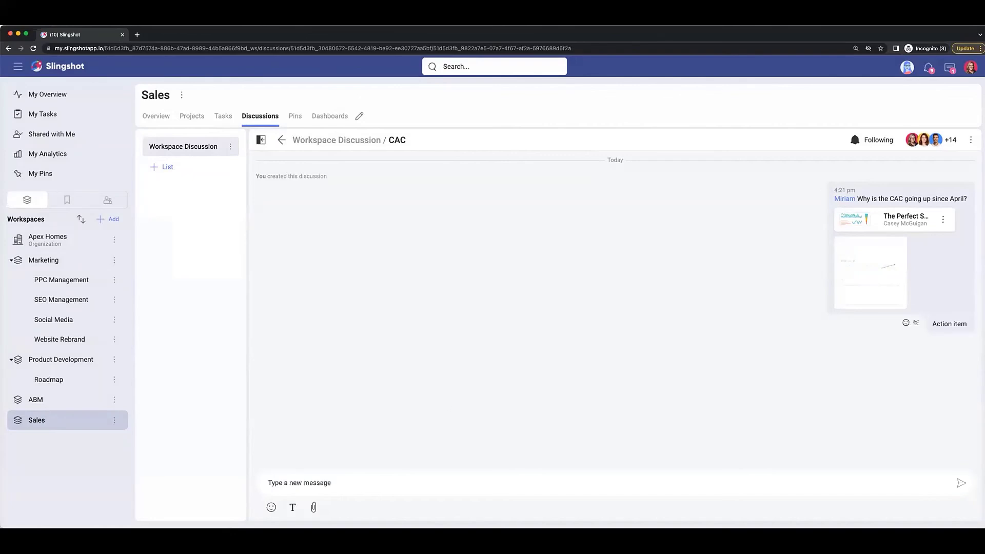
Step: Create a task named "Updated Budgets" from the "Action item" message in Section 1 of the Sales workspace's Workspace Tasks list
left_click(916, 322)
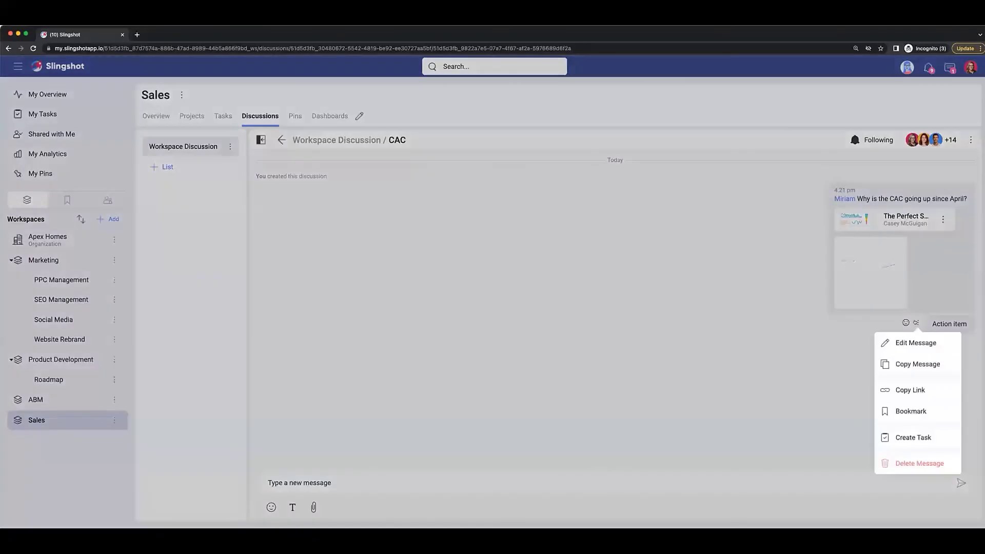
left_click(915, 438)
left_click(542, 131)
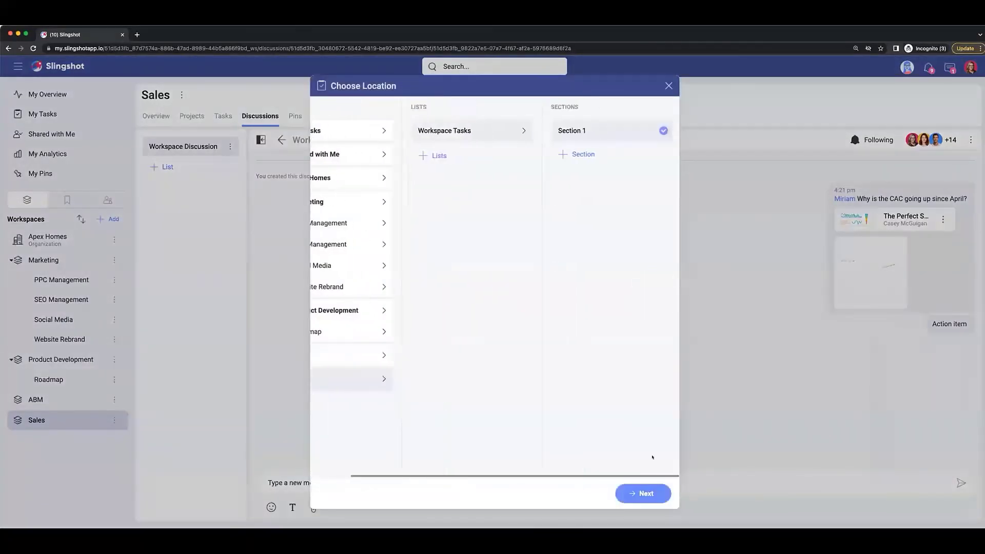
left_click(629, 494)
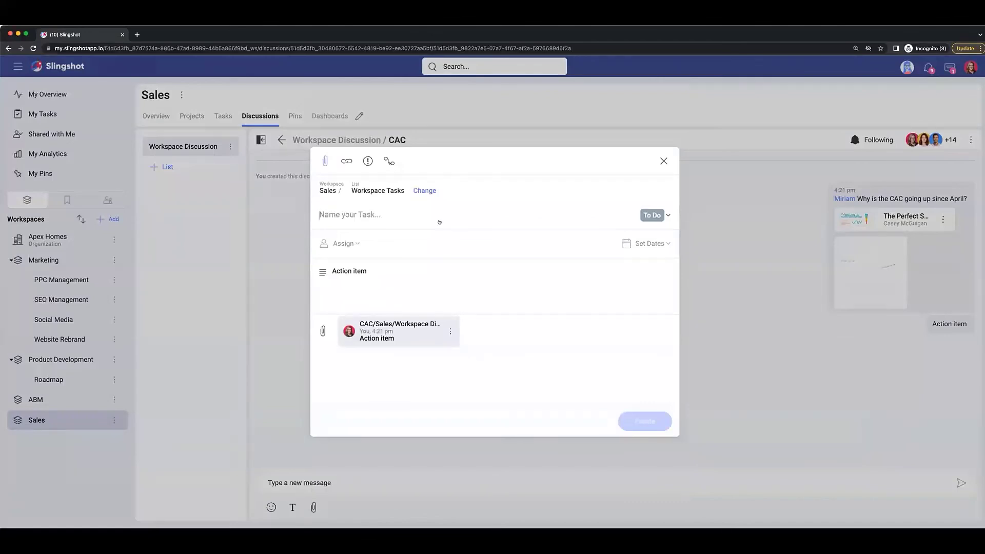
type("Updated")
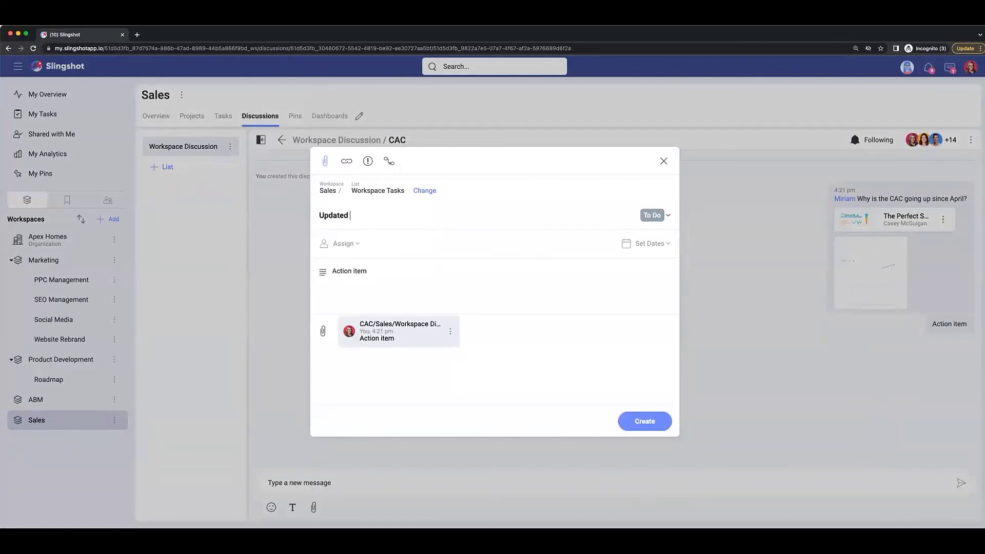
type(" Budgets")
key("Return")
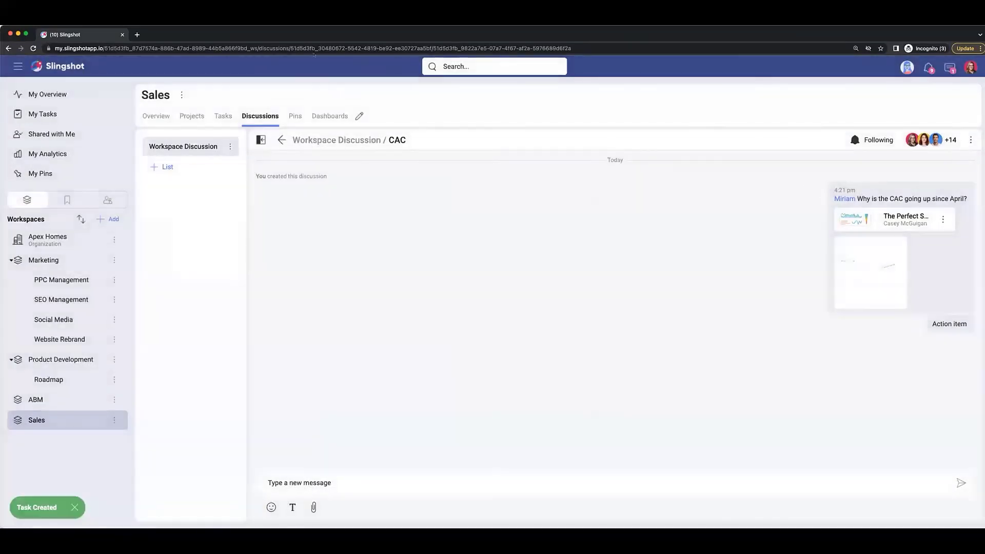
Step: Assign the Updated Budgets task to the second person in the team list and set its due date to Aug 11, 2022
left_click(223, 116)
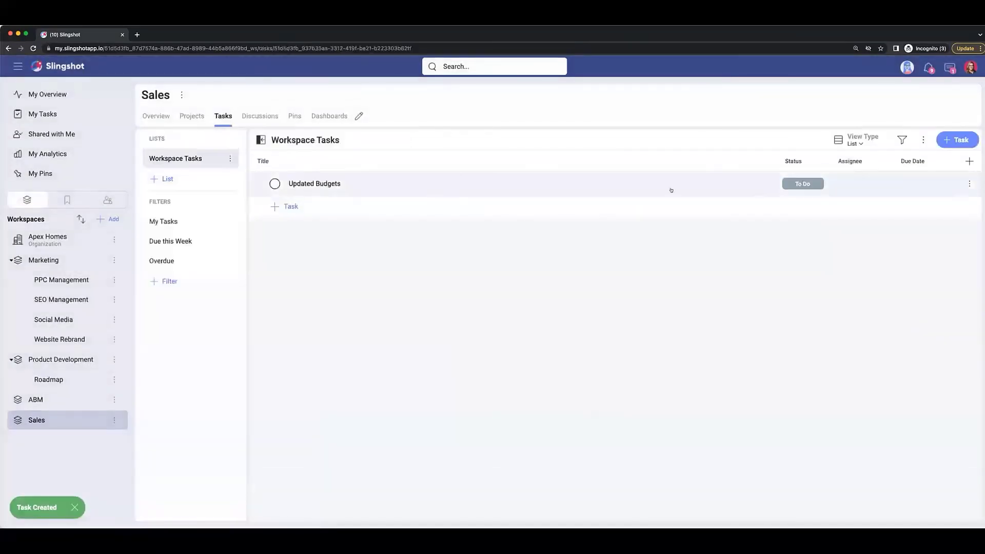
left_click(851, 186)
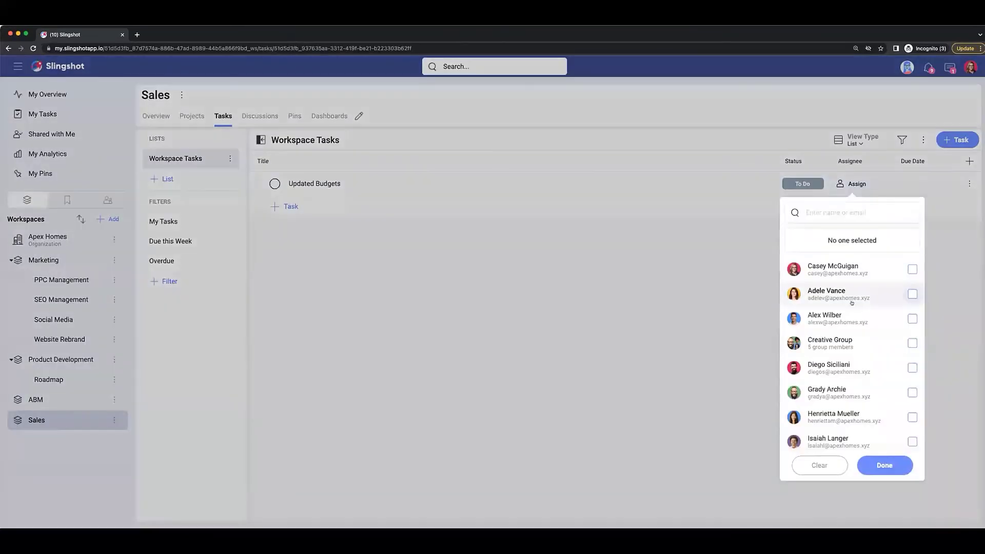
left_click(851, 302)
left_click(884, 465)
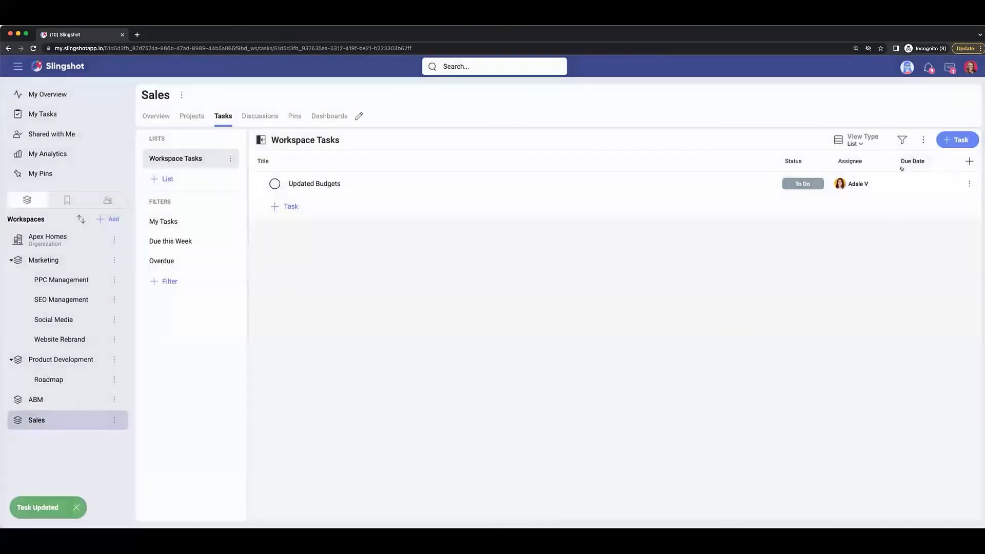
left_click(906, 184)
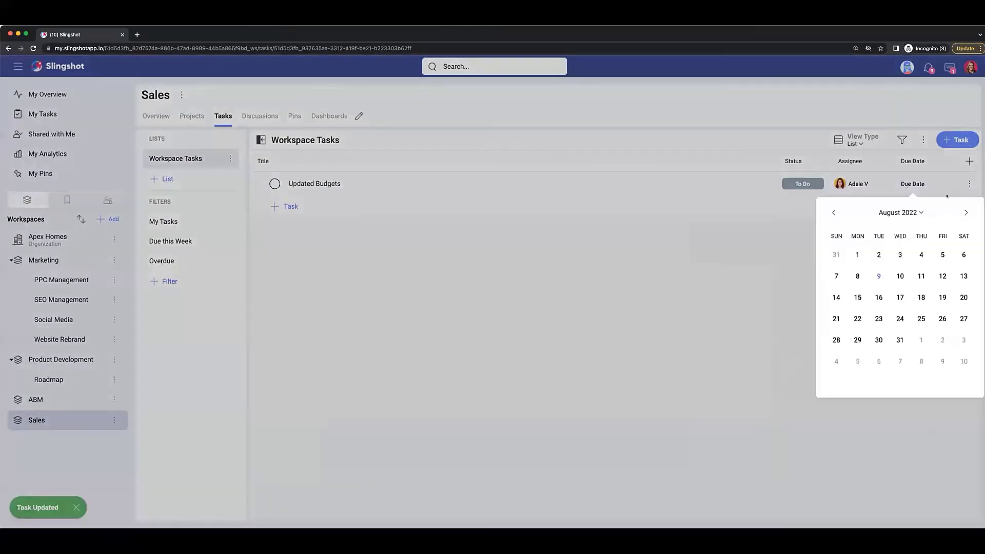
left_click(922, 277)
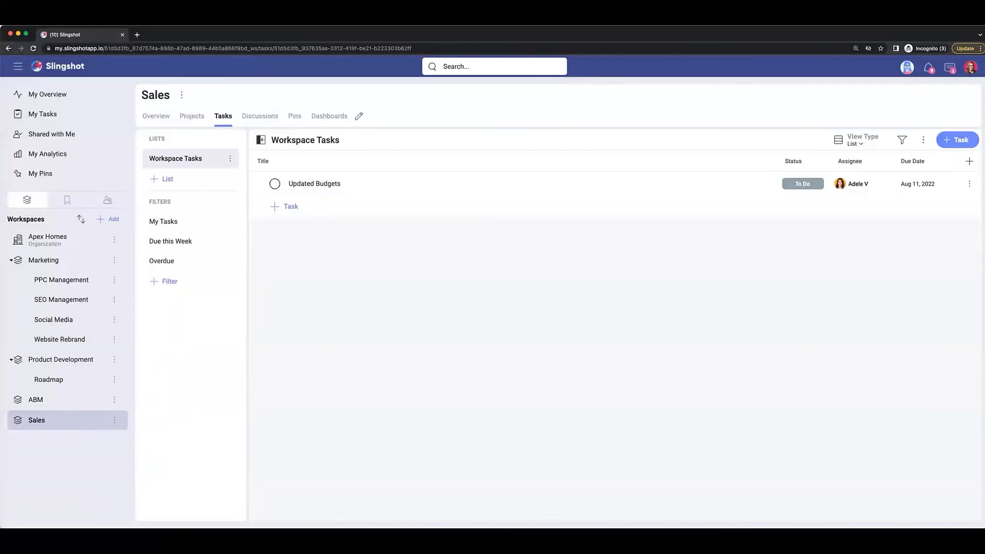
Step: Open The Perfect Sales Dashboard from the Sales workspace and set up a PowerPoint export that excludes the full-dashboard slide
left_click(320, 119)
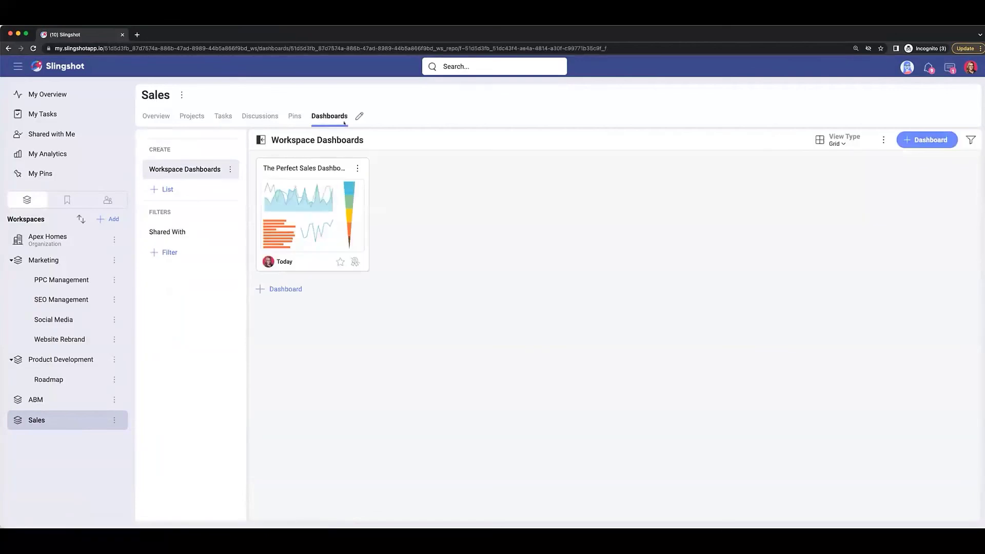
left_click(313, 169)
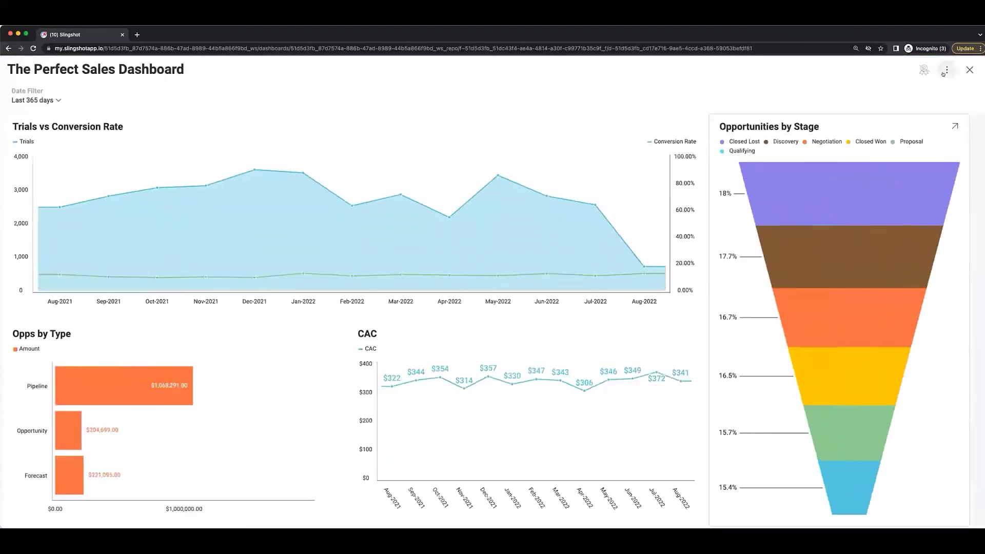
left_click(946, 70)
left_click(914, 142)
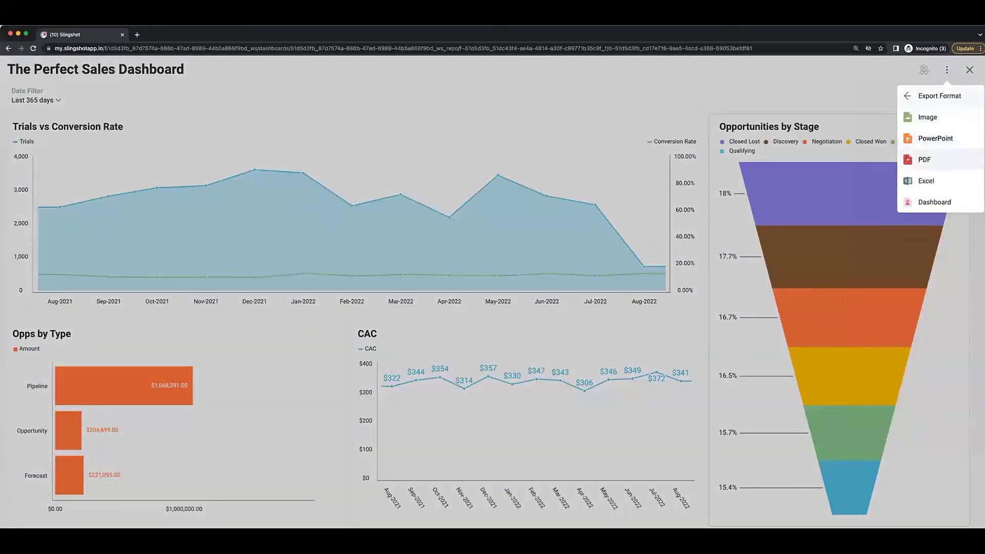
left_click(932, 137)
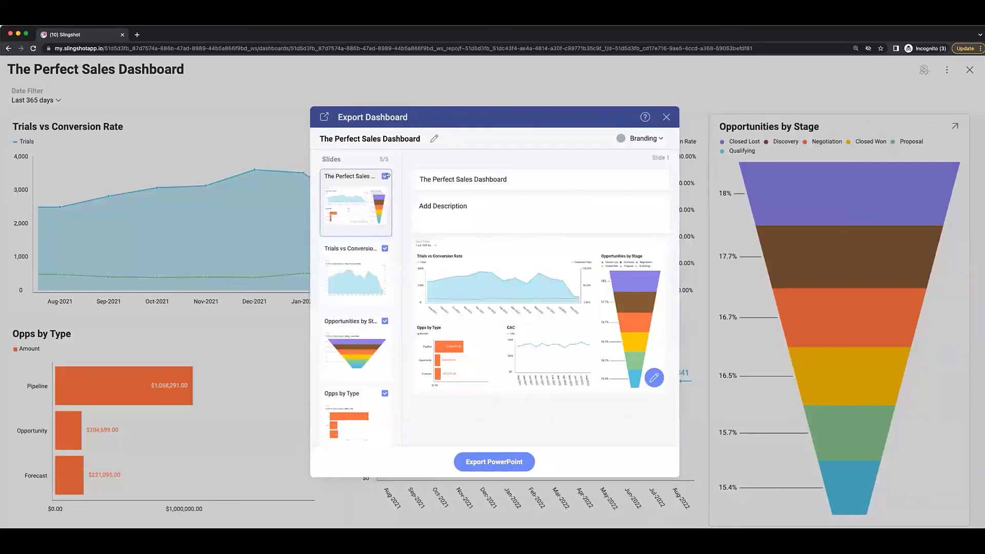
left_click(384, 176)
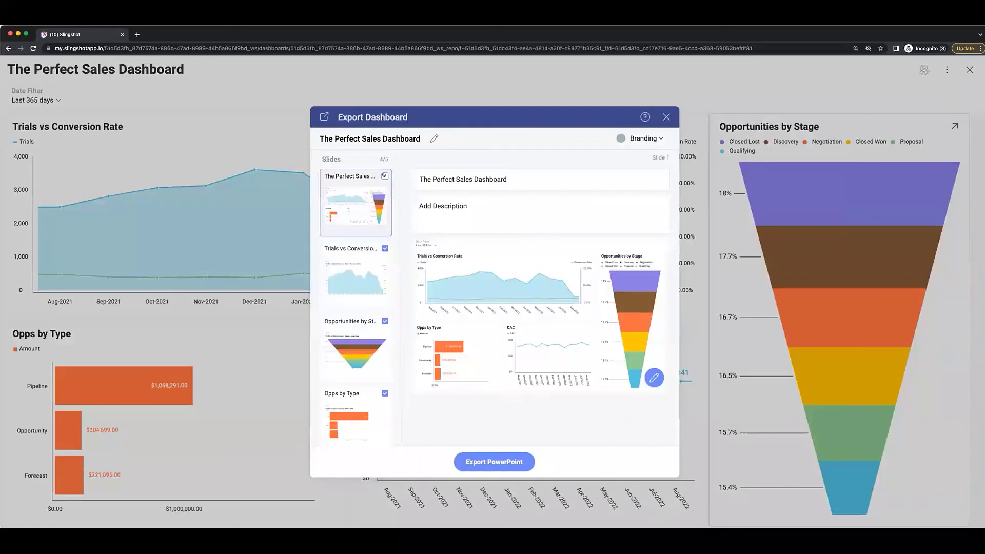
Step: Annotate the Trials vs Conversion Rate slide with a red arrow rising from the Apr-2022 low to the May-2022 peak
left_click(362, 270)
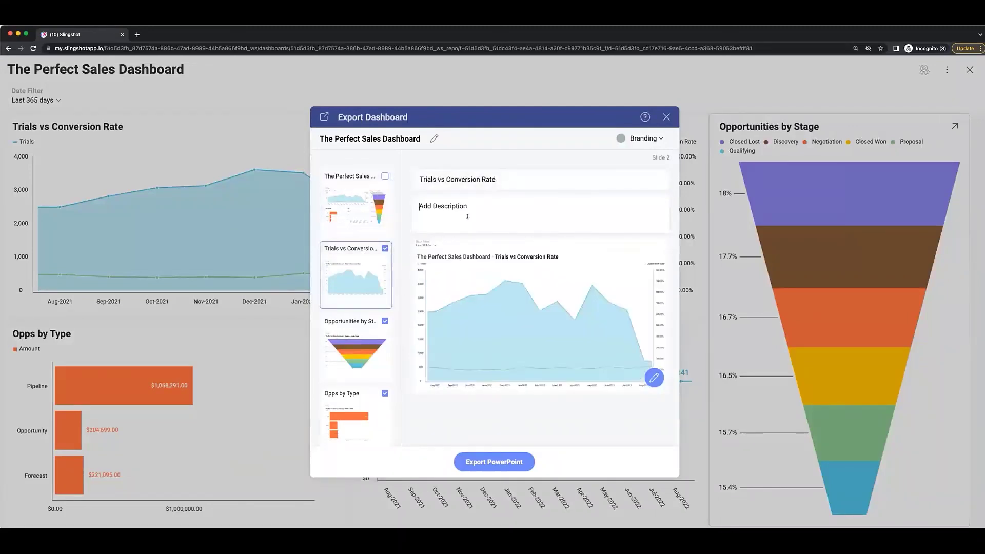
left_click(653, 377)
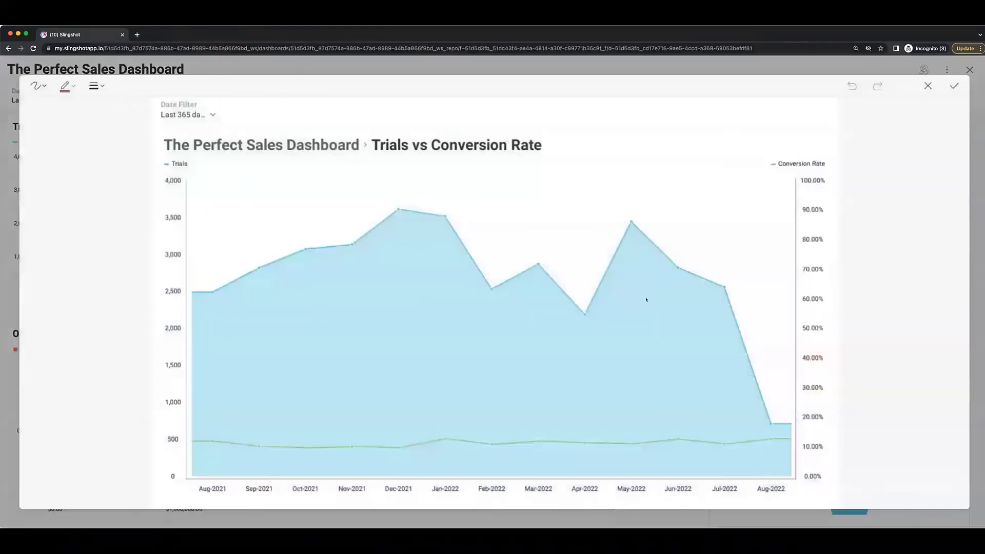
left_click(38, 86)
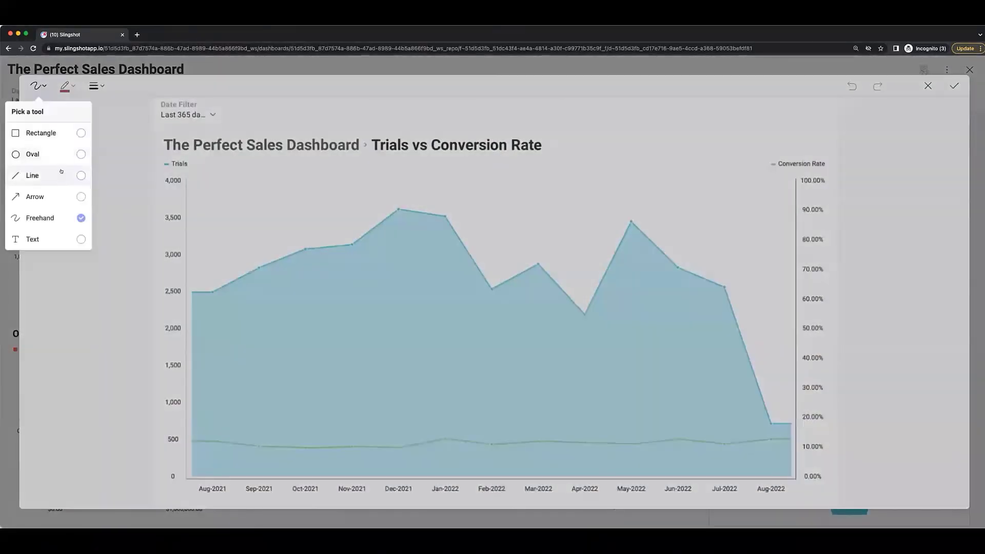
left_click(60, 194)
left_click_drag(597, 321, 642, 223)
left_click(959, 87)
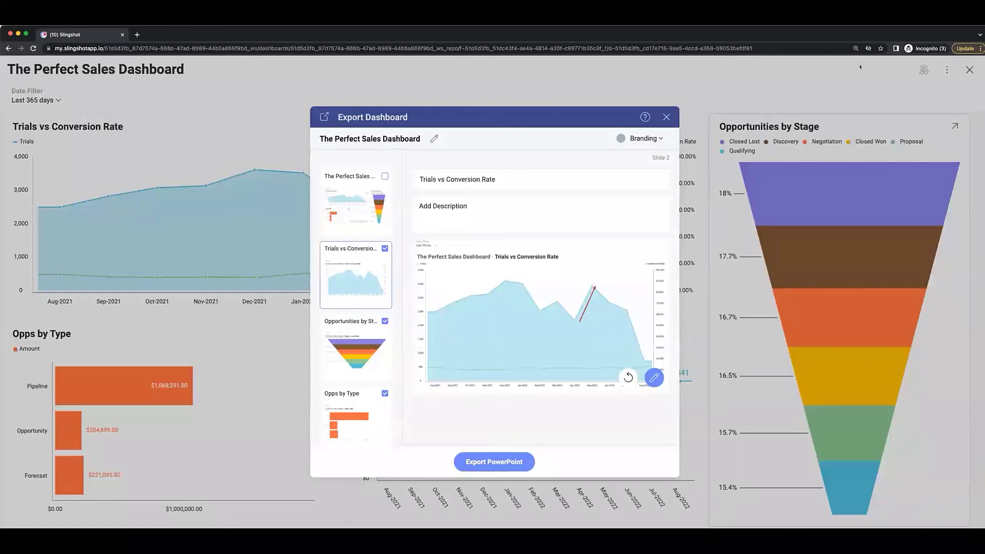
Step: Examine the PowerPoint export's branding options and leave the export without generating the file
left_click(645, 138)
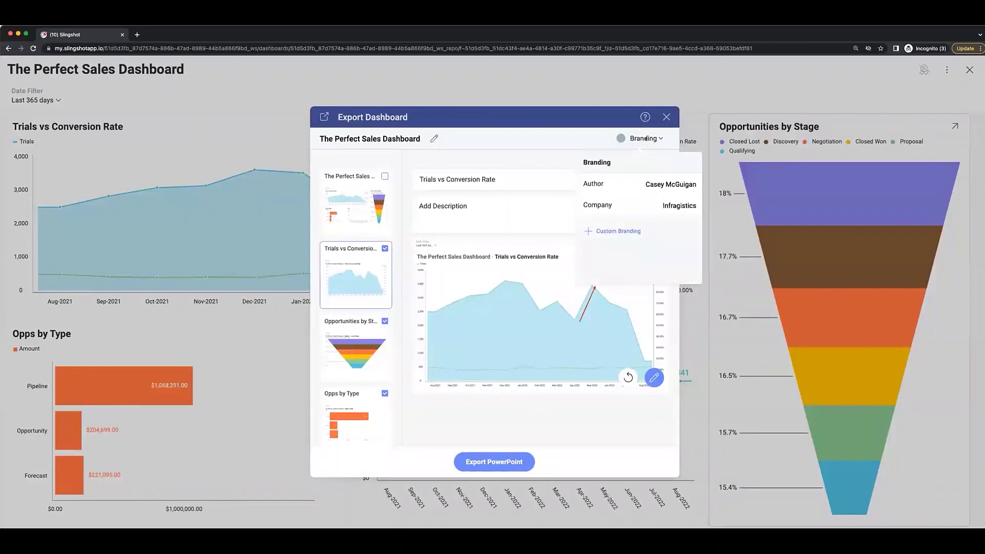
left_click(645, 138)
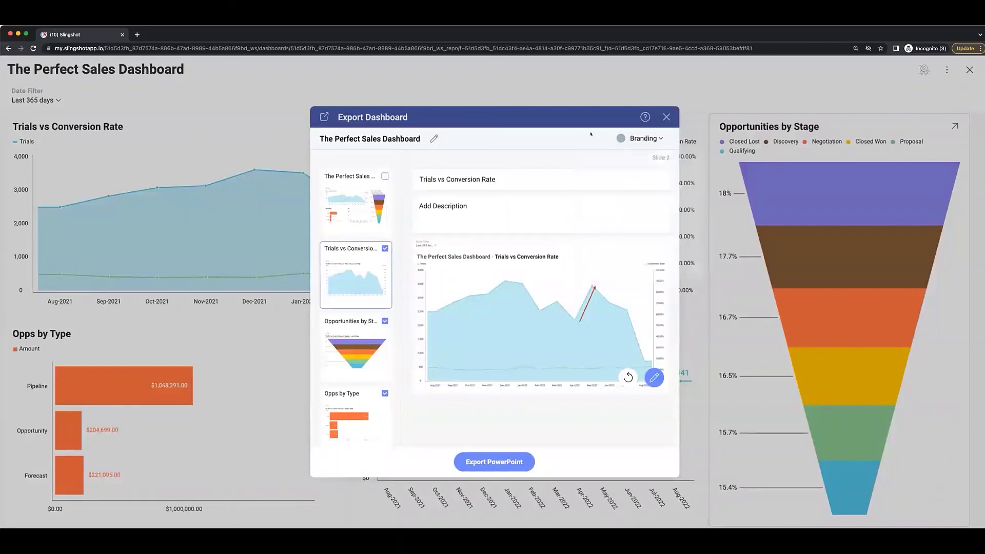
left_click(662, 116)
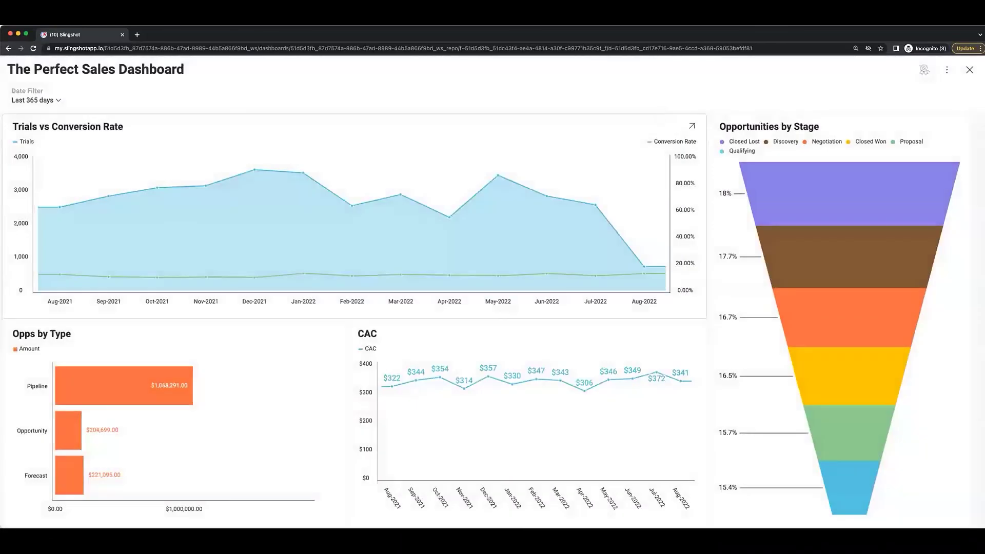